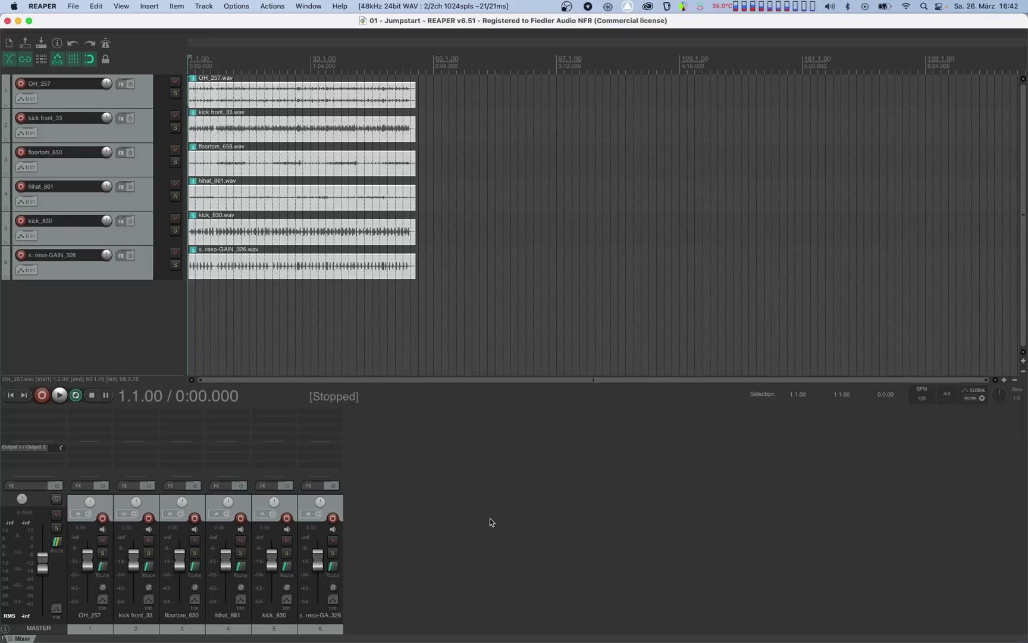
Step: Play the drum project, then add a track 7 carrying Spacelab Interstellar reverb
key(space)
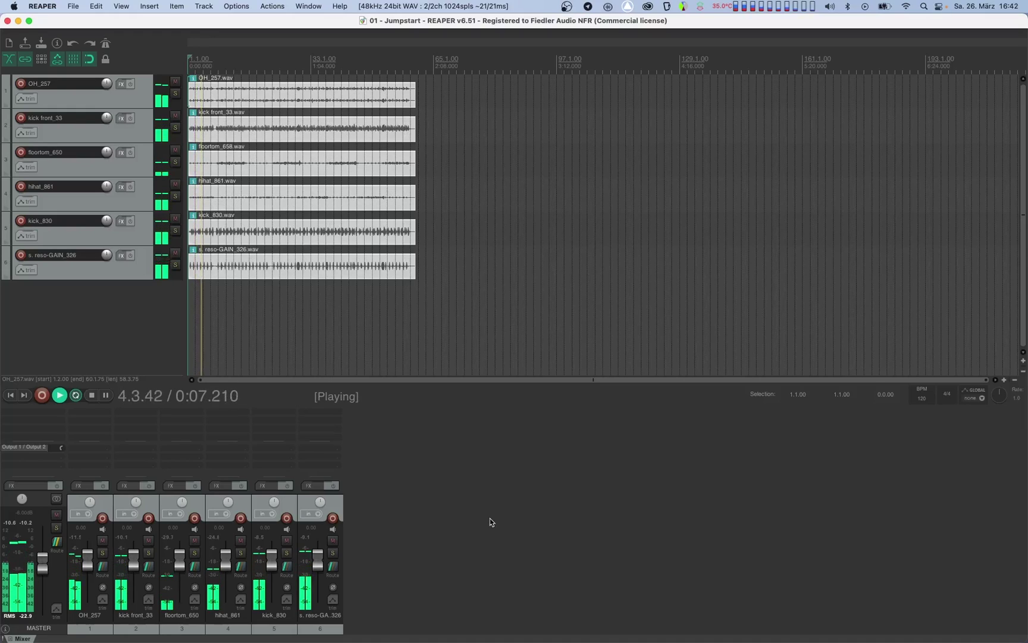
key(space)
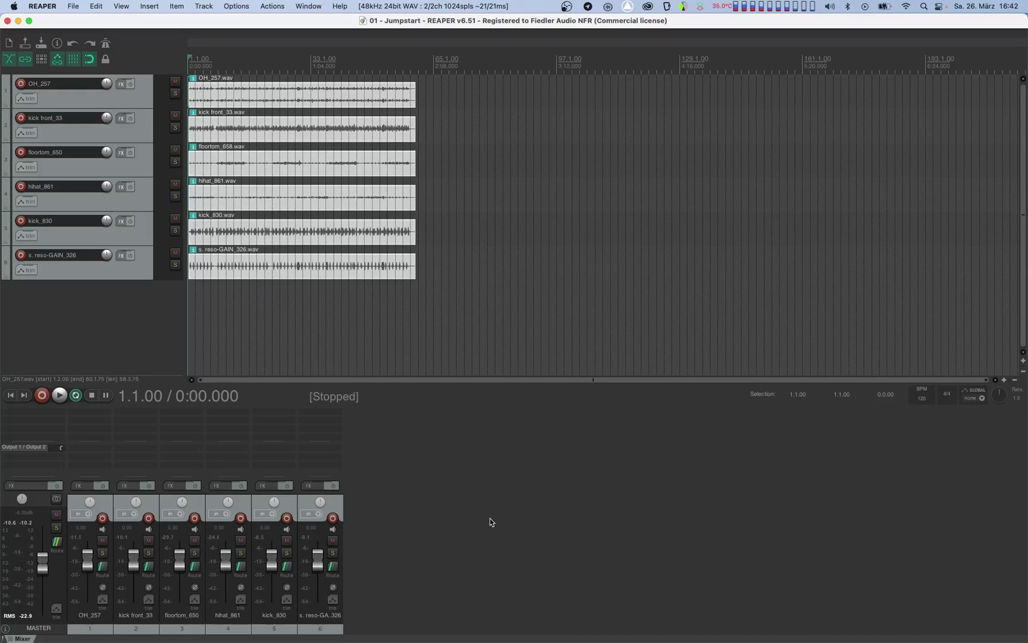
double_click(490, 517)
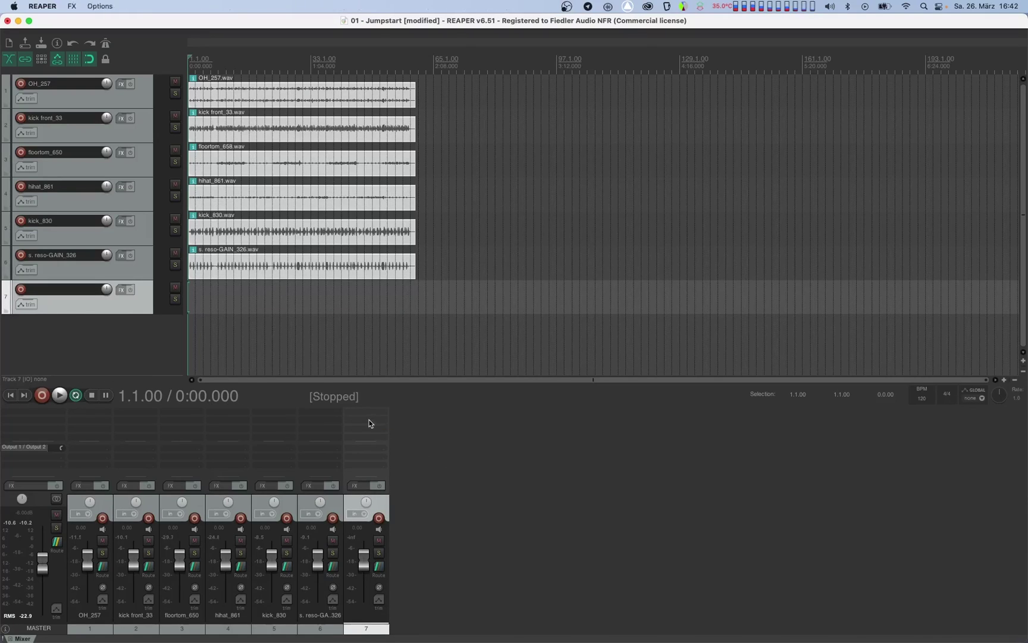
click(372, 439)
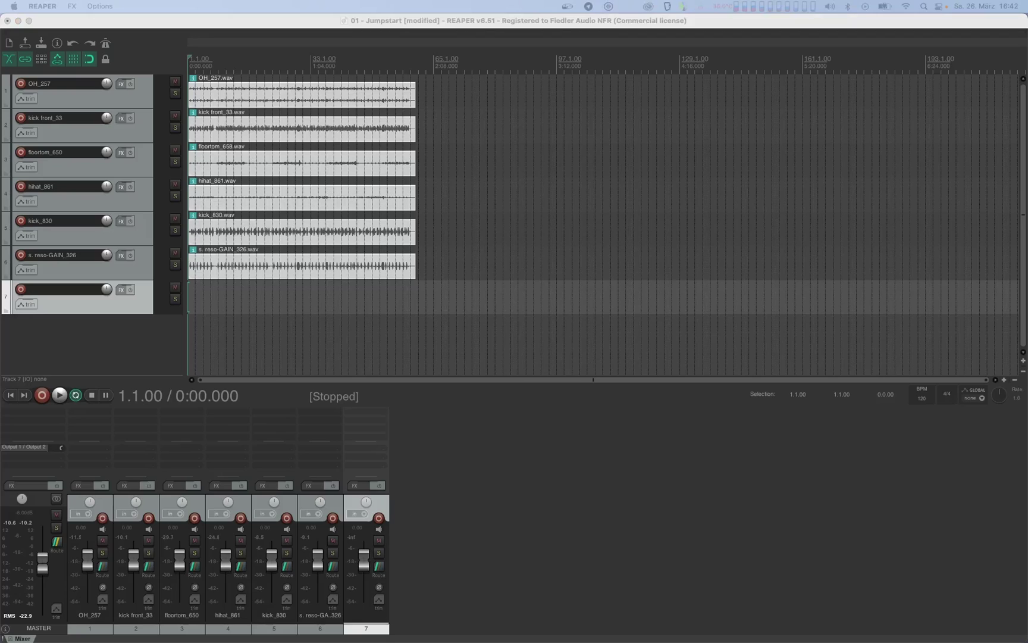
key(Return)
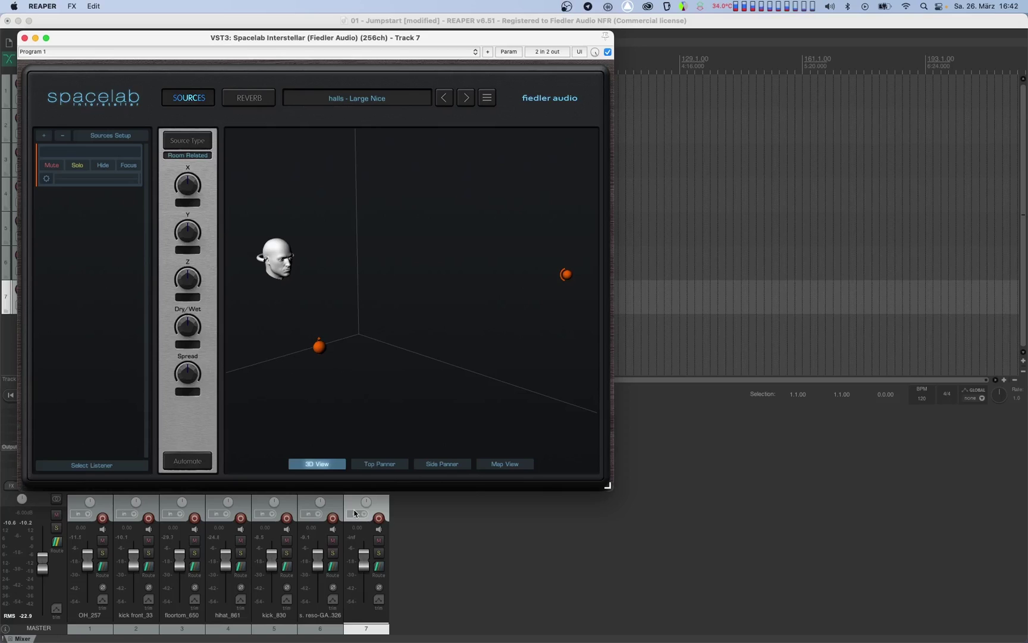
Step: Switch the reverb to Classic mode, confirming the change, and turn off its dry signal
click(263, 100)
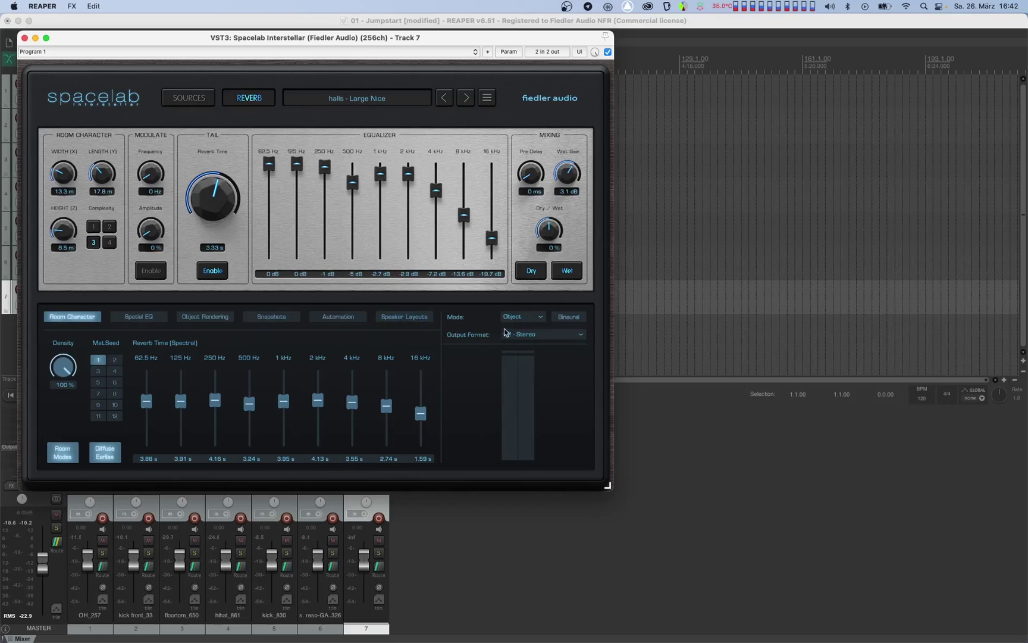
click(513, 318)
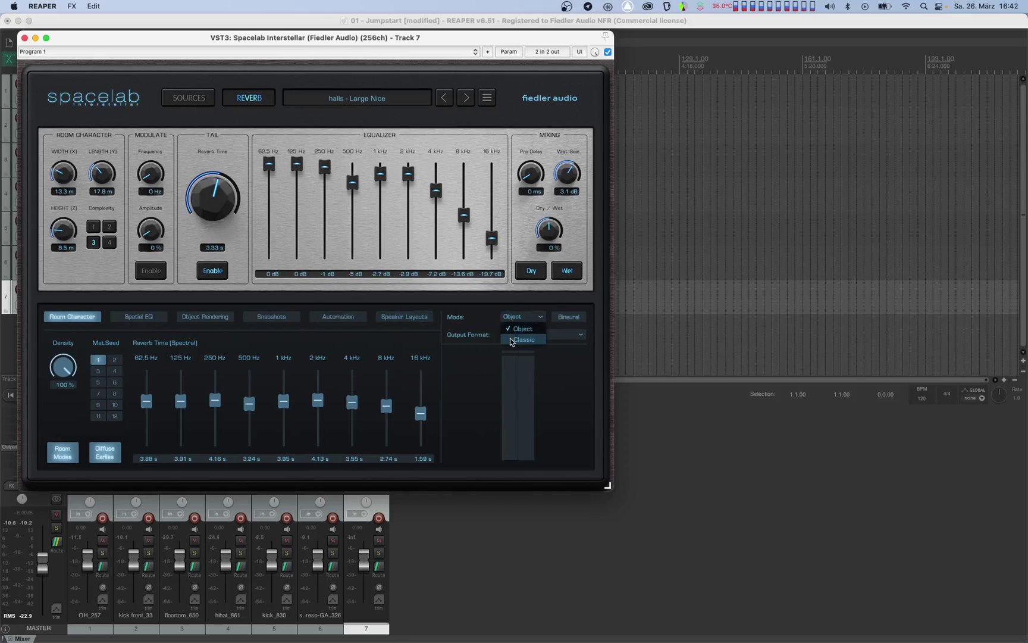
click(513, 341)
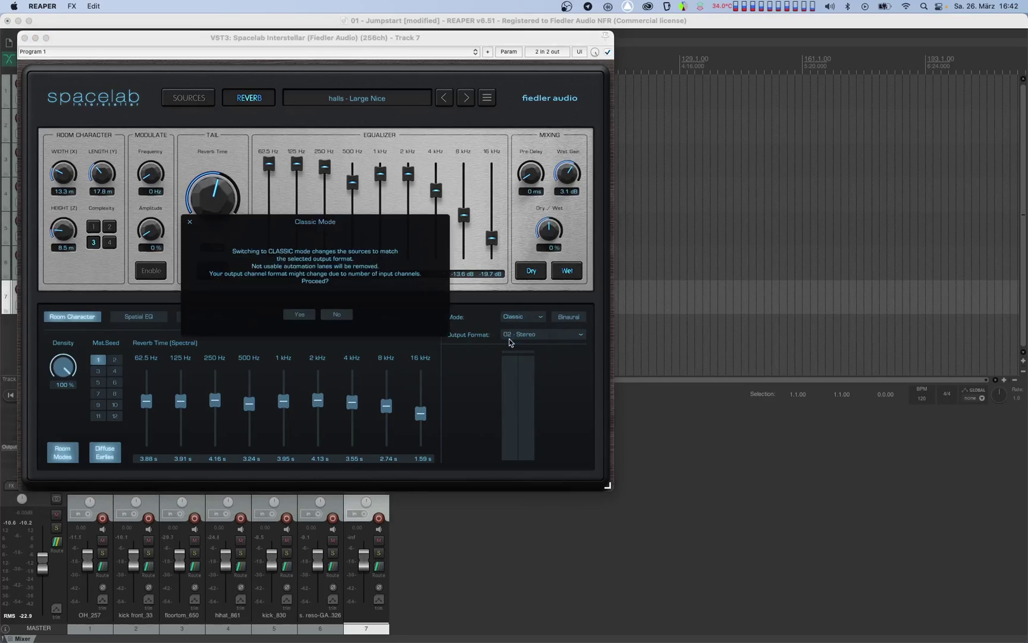
click(291, 316)
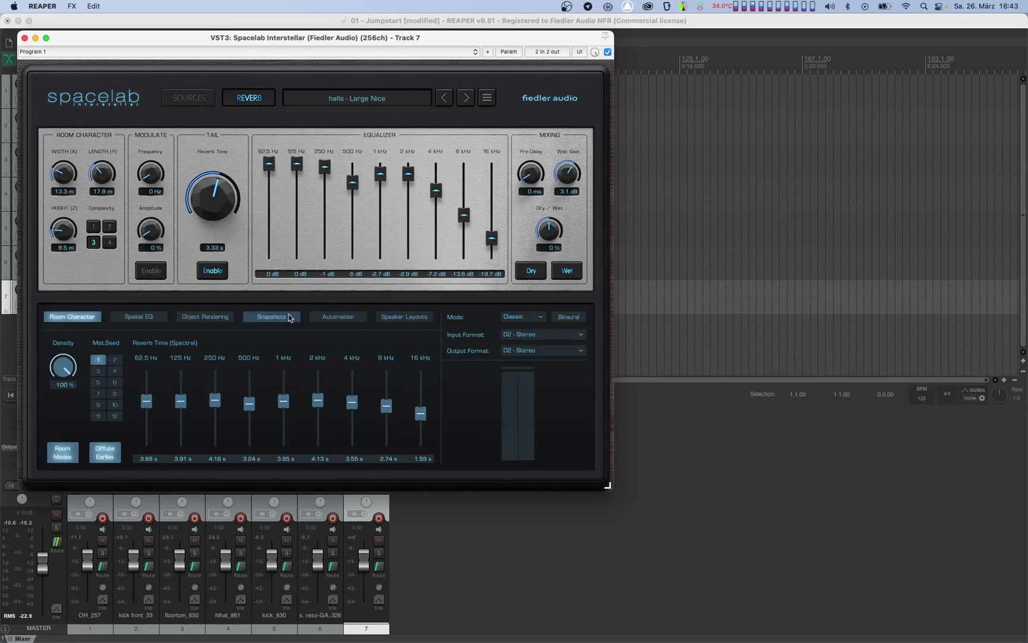
click(532, 271)
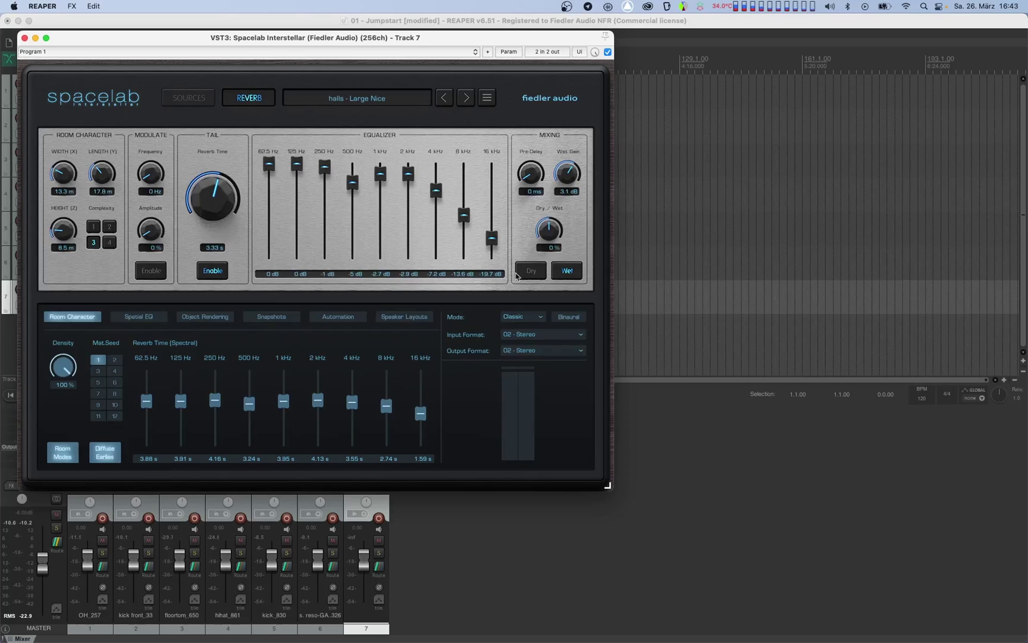
Step: Create sends from drum tracks 1–6 into reverb track 7
drag(398, 39, 770, 38)
click(91, 451)
drag(91, 450, 317, 450)
Step: Play the project and toggle track 7's solo on and off twice to compare
key(space)
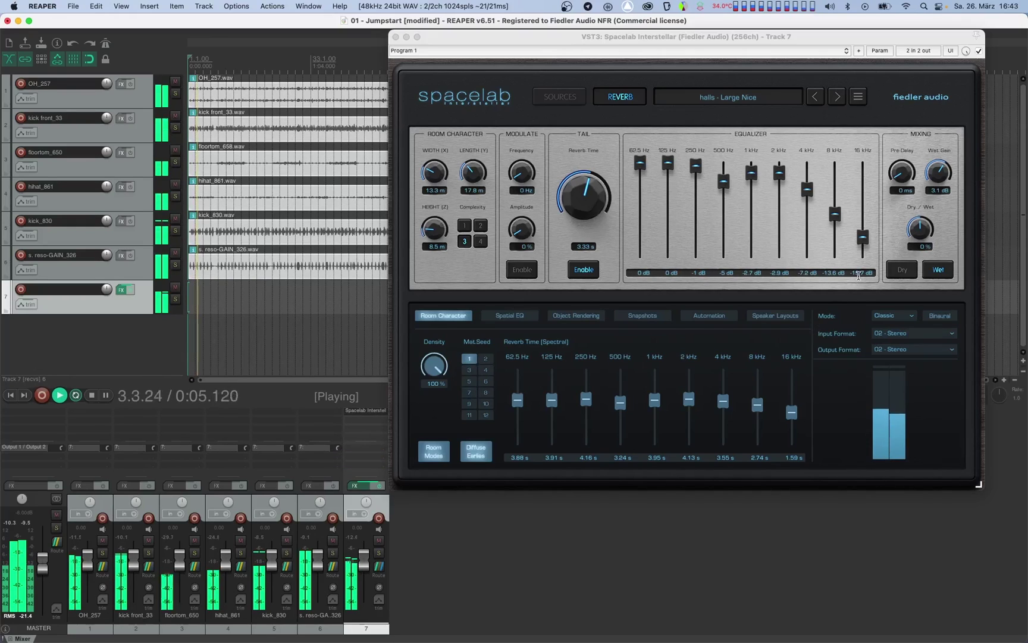
click(378, 552)
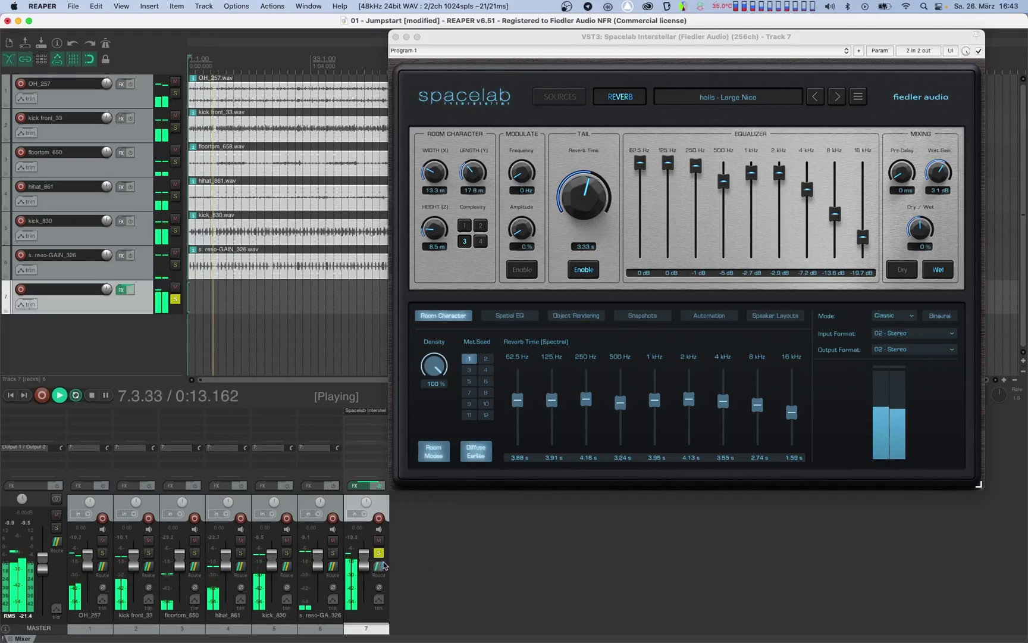
click(378, 553)
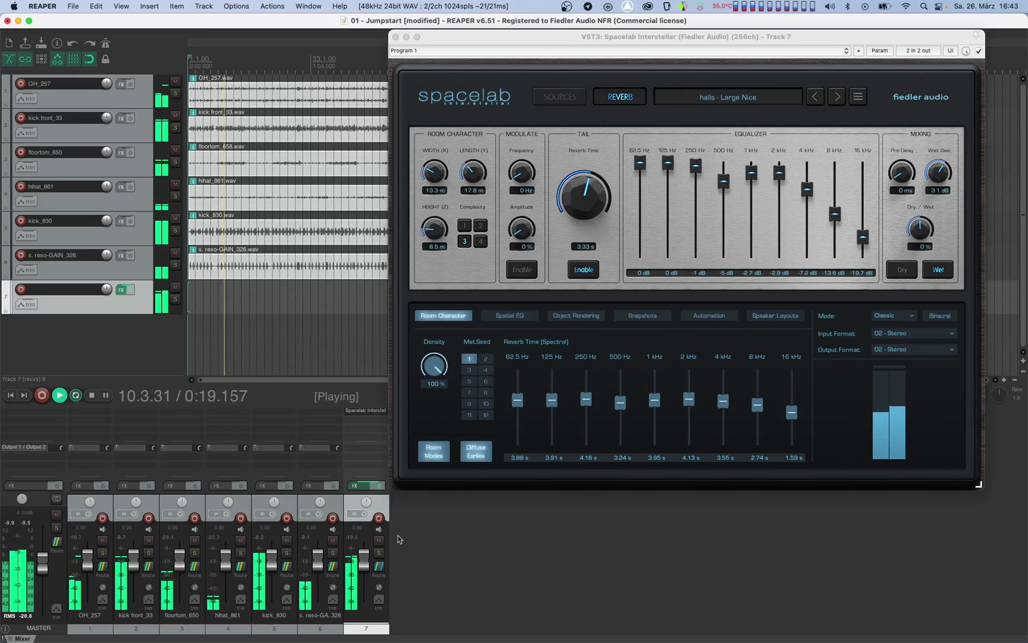
click(378, 553)
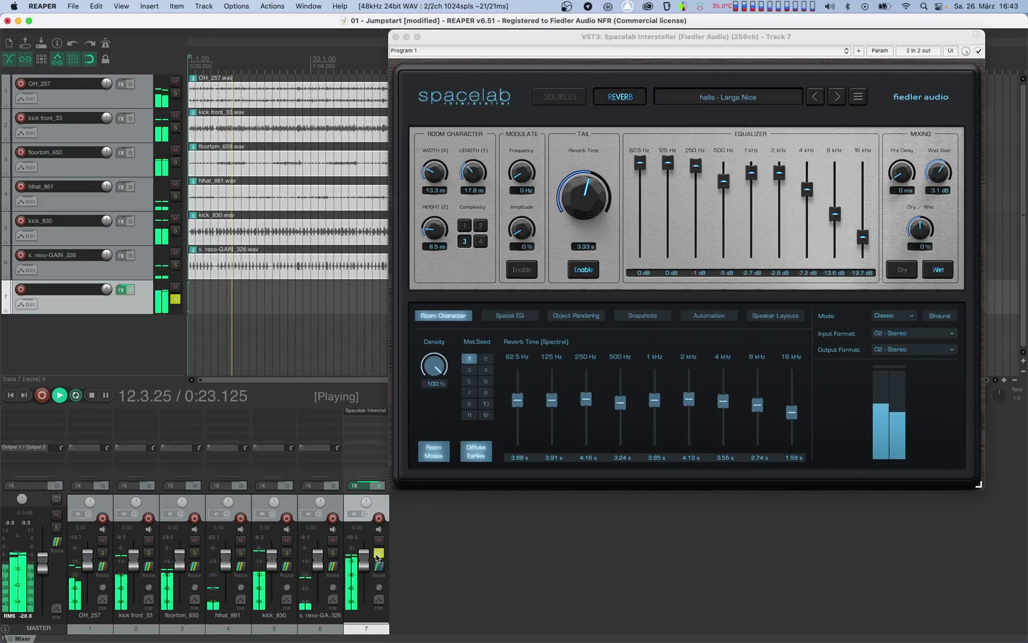
click(378, 554)
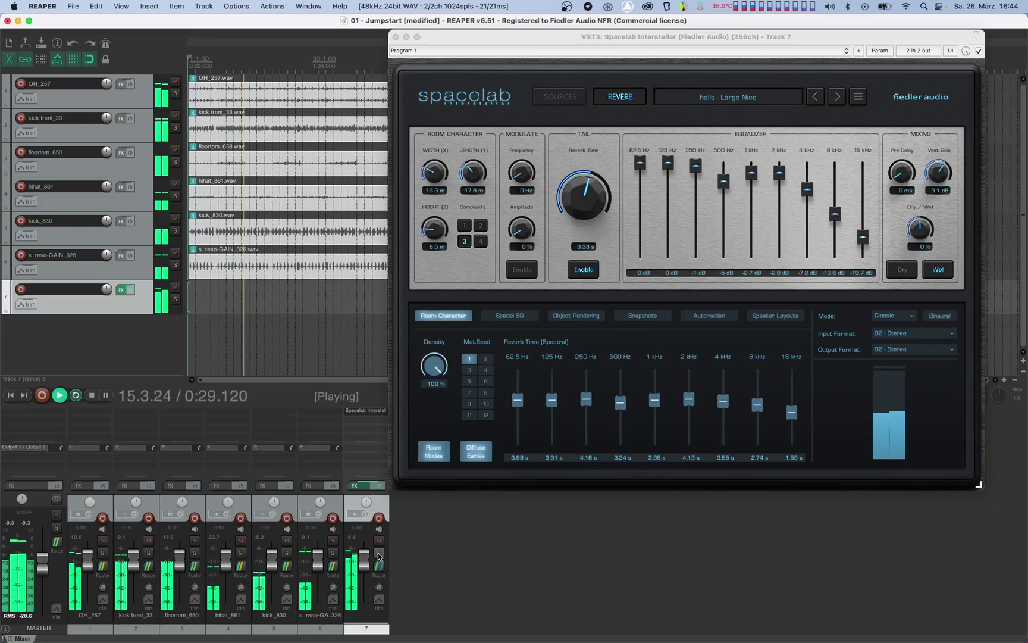
key(space)
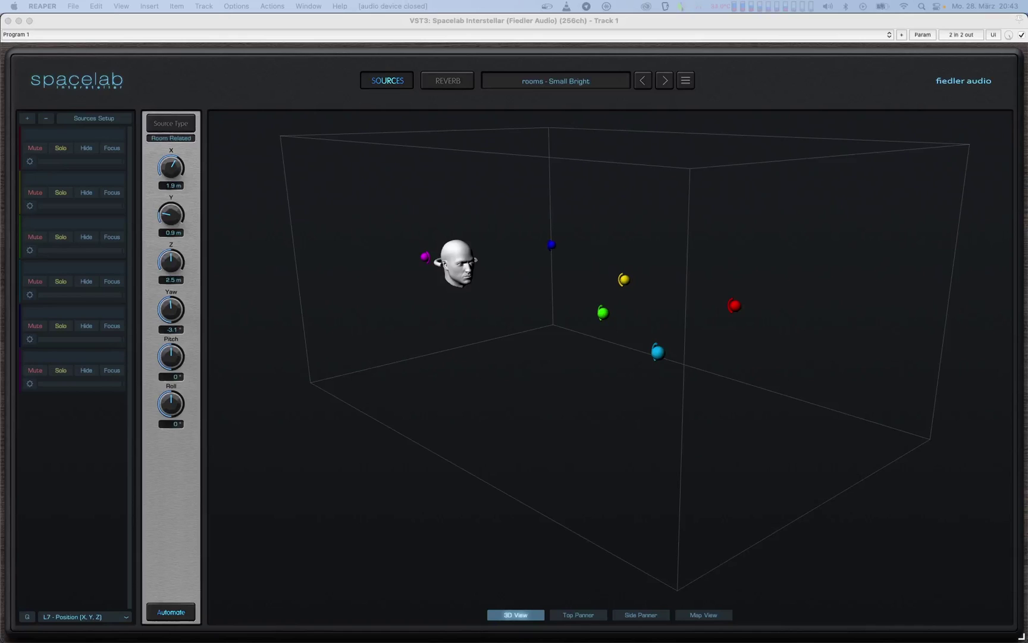
key(space)
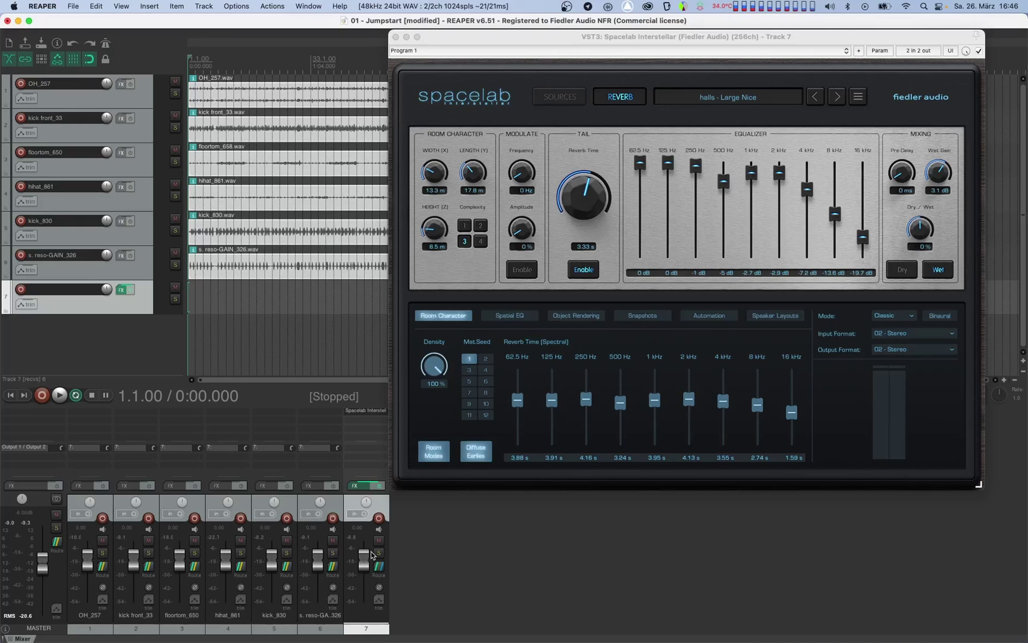
Step: Switch the reverb to Object mode and insert Spacelab Beam on drum tracks 1–6
click(885, 318)
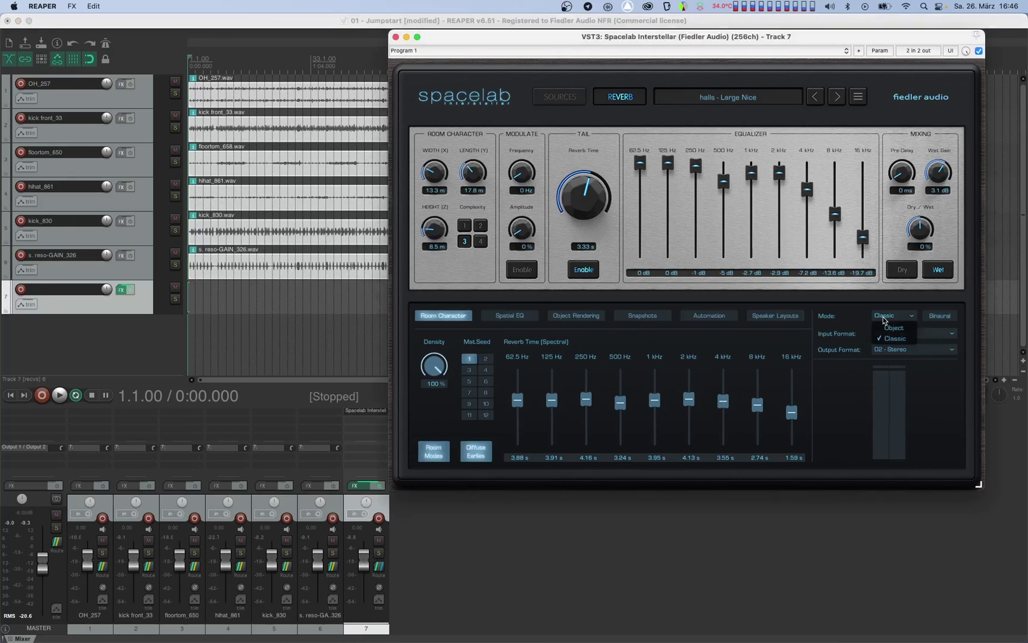
click(883, 328)
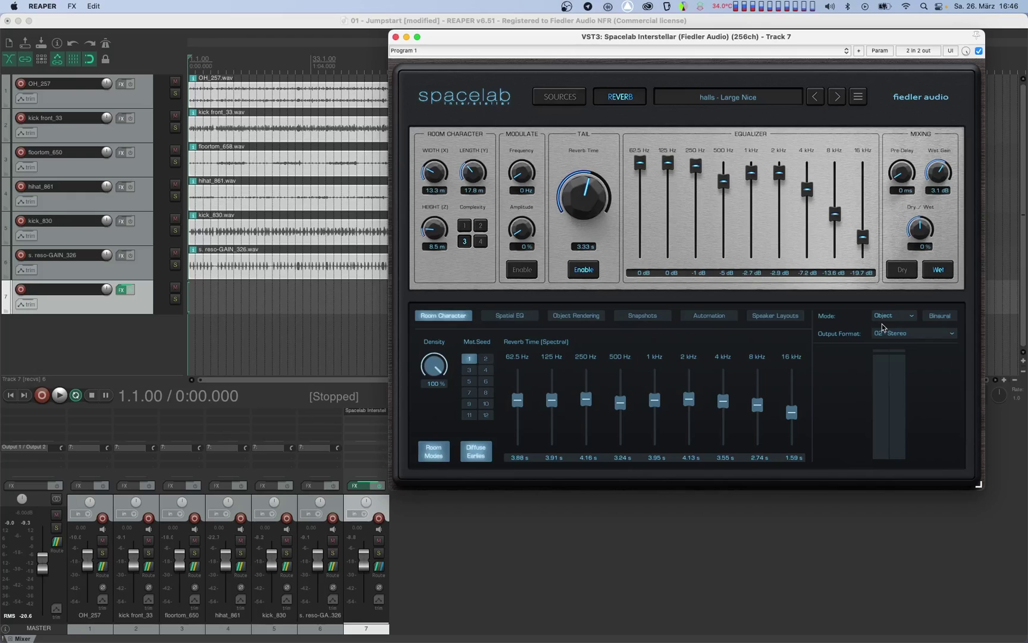
drag(82, 412, 248, 457)
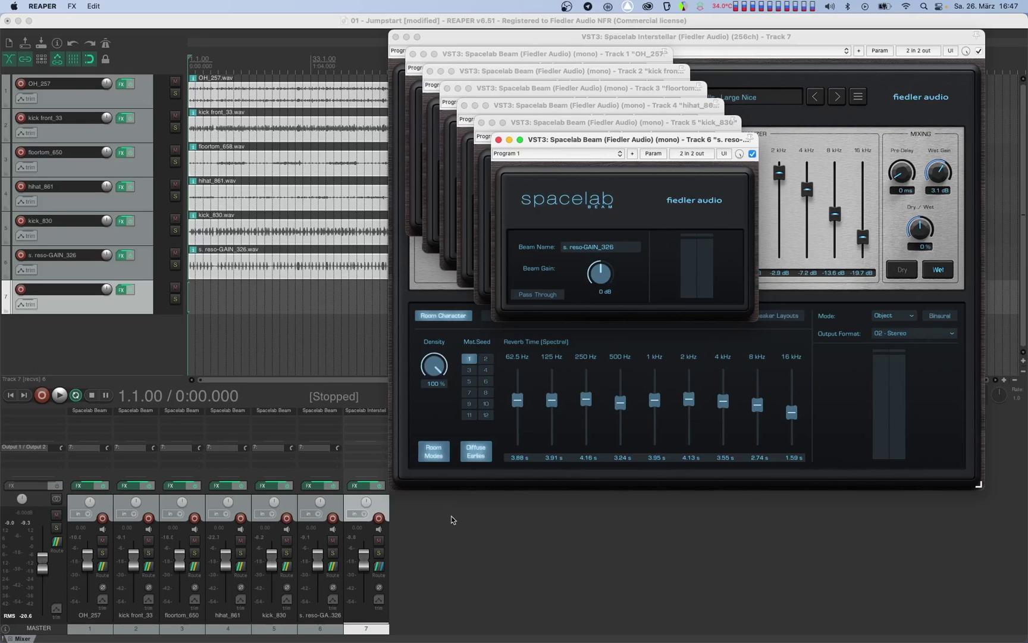
Step: Play and stop the project, nudge track 6's Beam gain, and close the Beam windows
click(454, 539)
key(space)
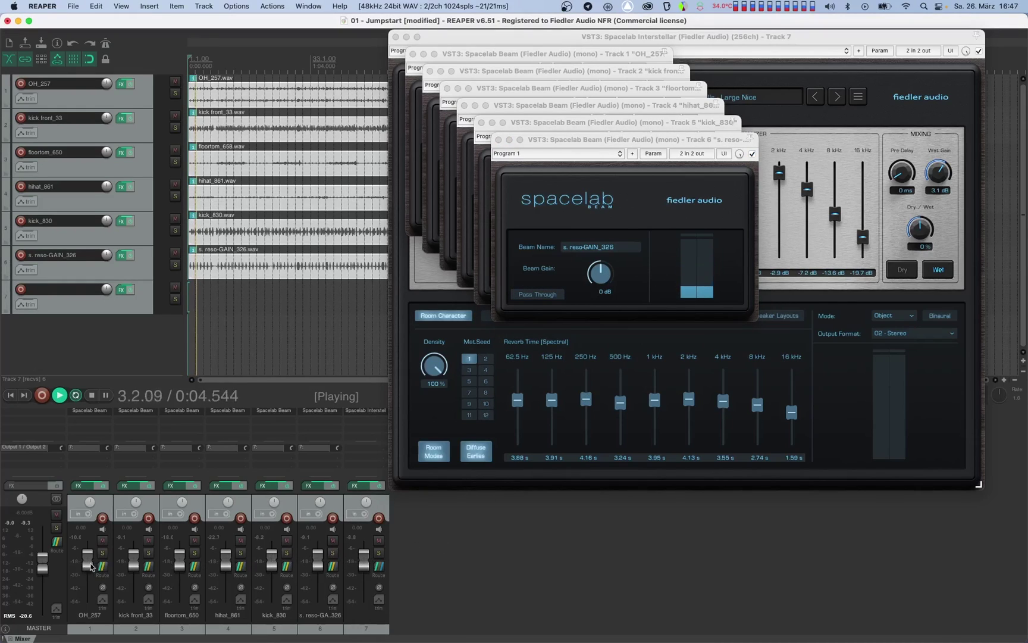
key(space)
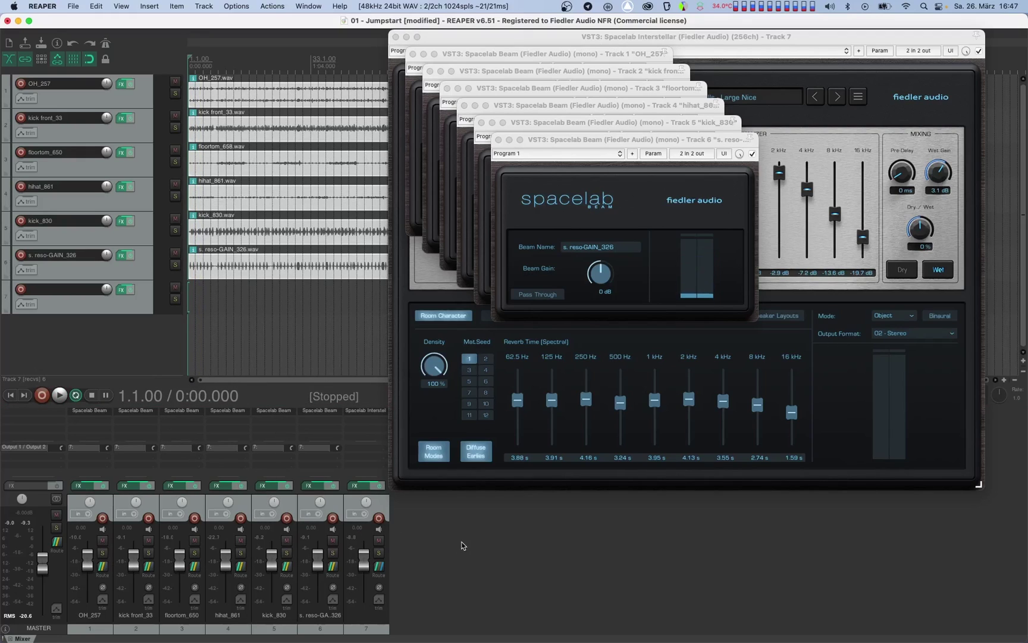
mouse_move(596, 273)
mouse_down()
mouse_move(598, 264)
mouse_move(596, 288)
mouse_up()
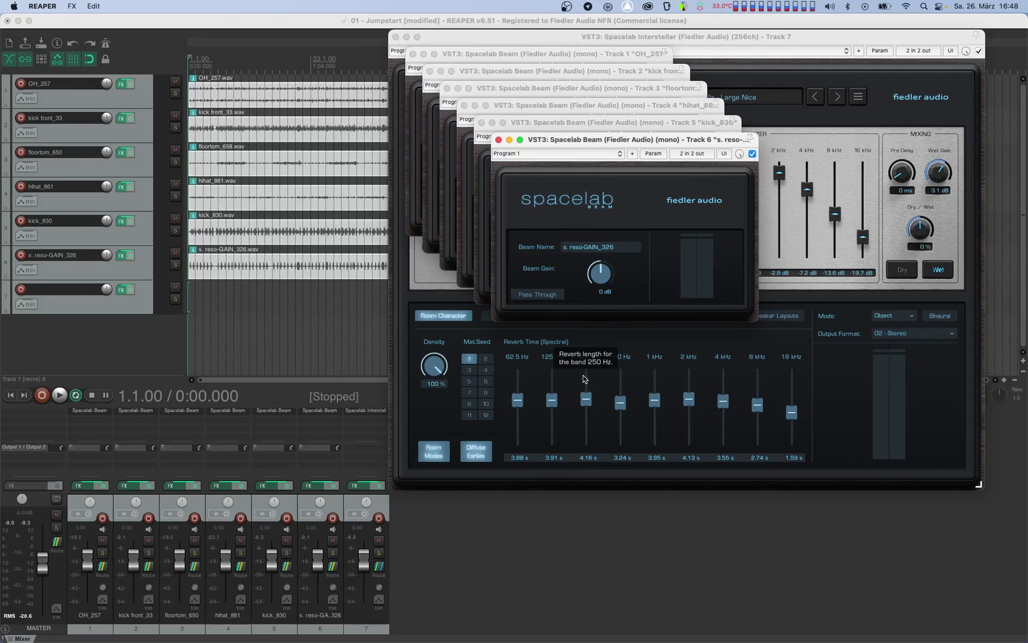
key(super+w)
key(super+w)
key(super+w)
key(super+w)
key(super+w)
key(super+w)
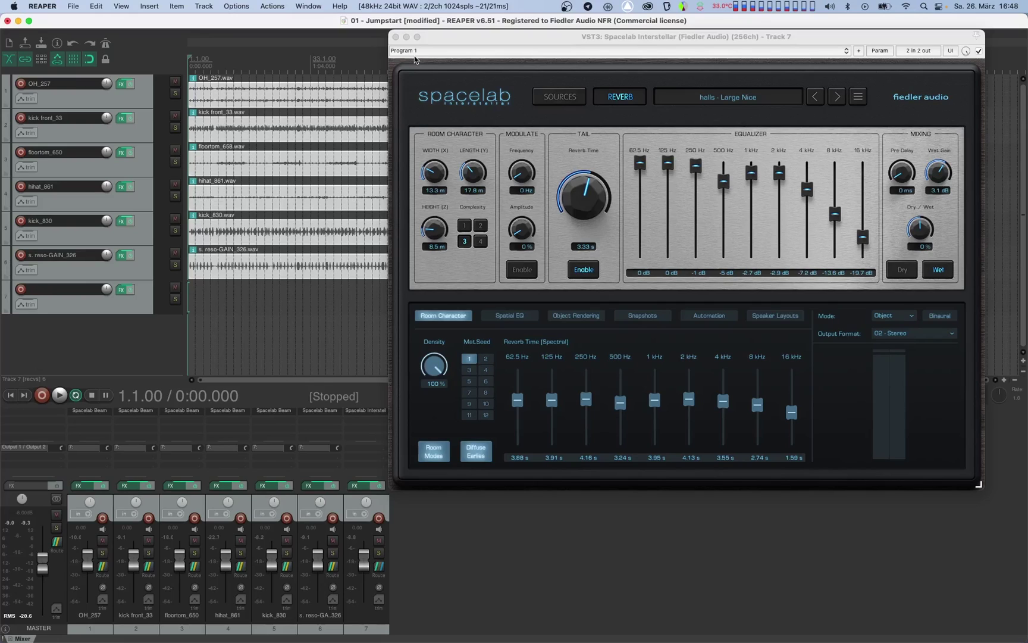
Step: On the reverb's SOURCES page add six source slots and open the first source's input list
click(908, 270)
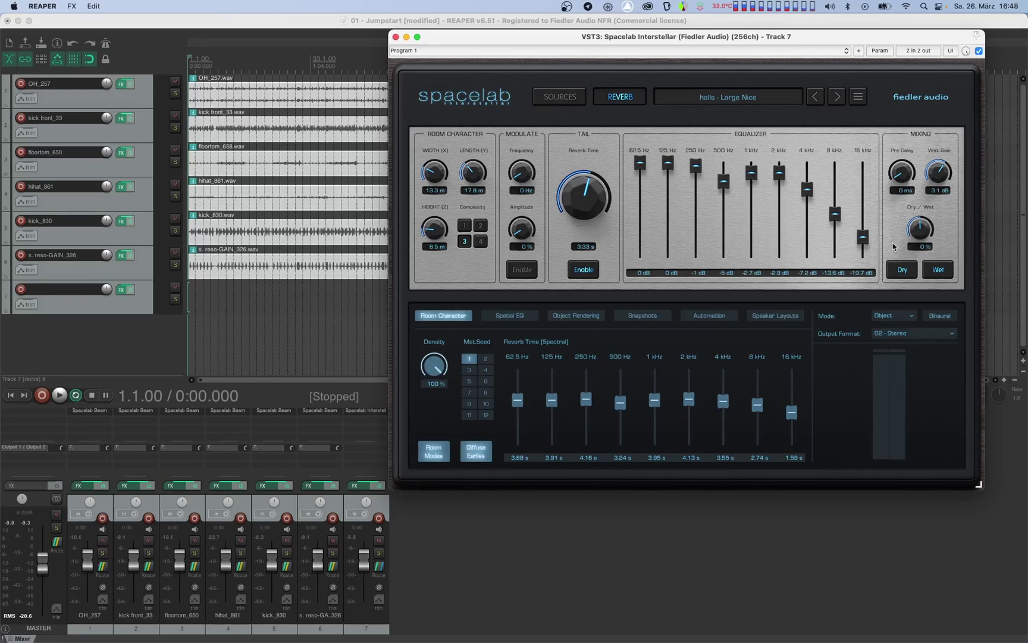
click(549, 99)
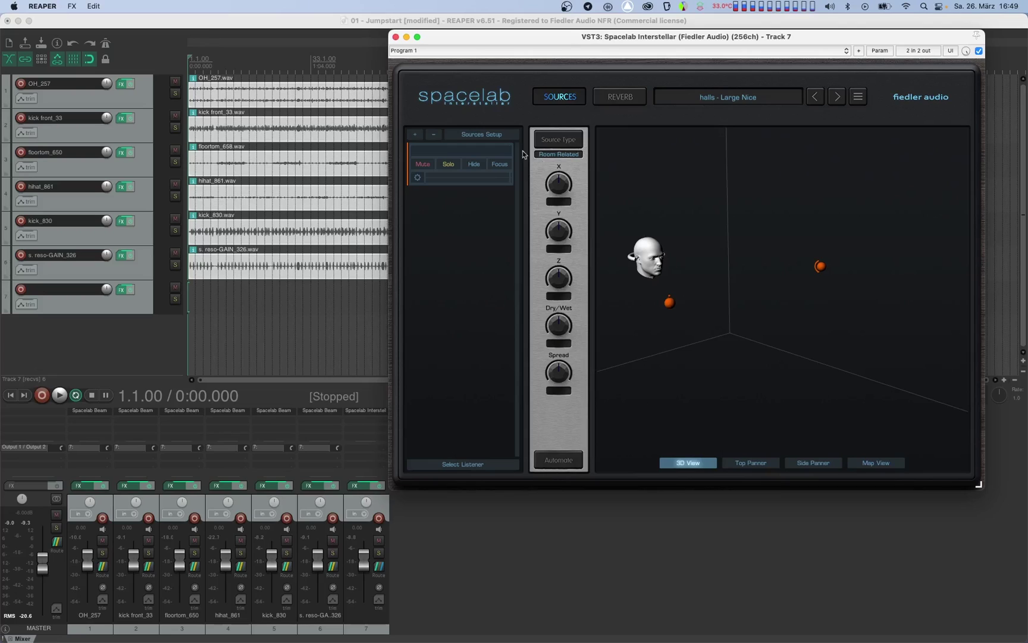
click(412, 135)
click(411, 137)
click(411, 136)
click(412, 135)
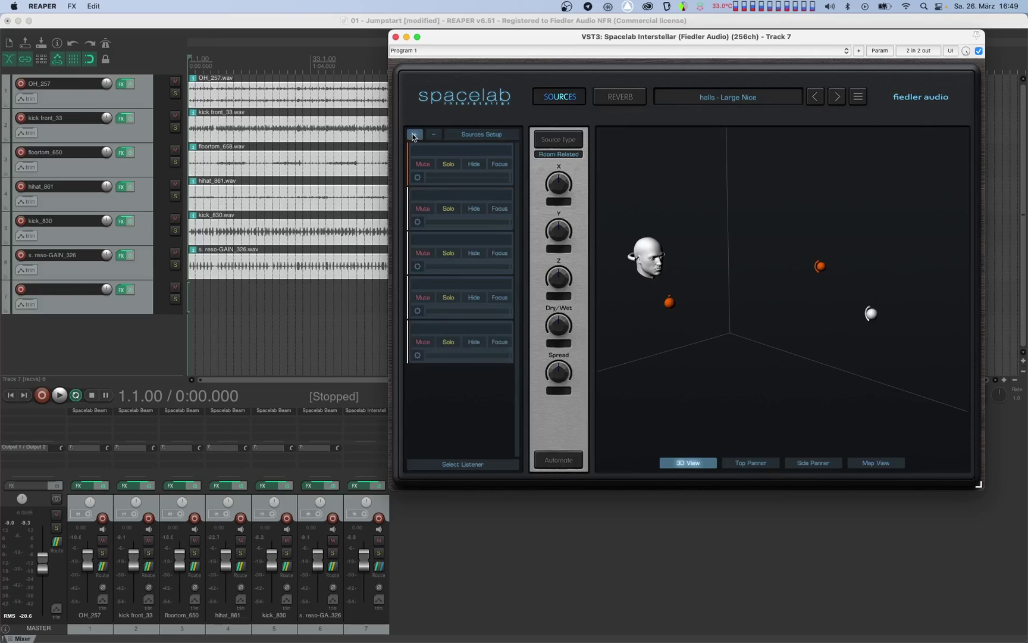
click(413, 135)
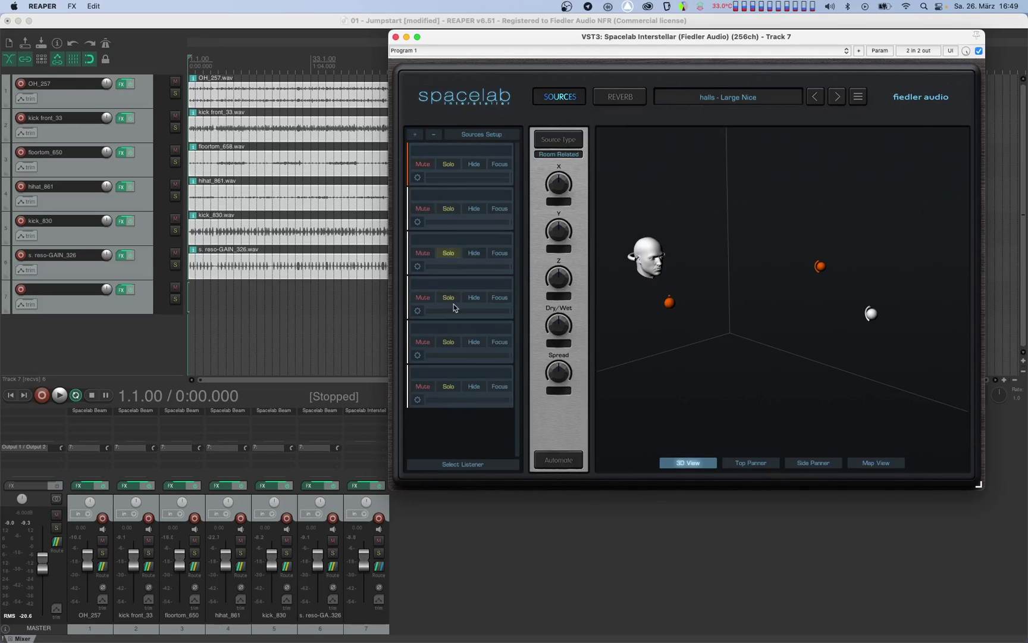
click(417, 177)
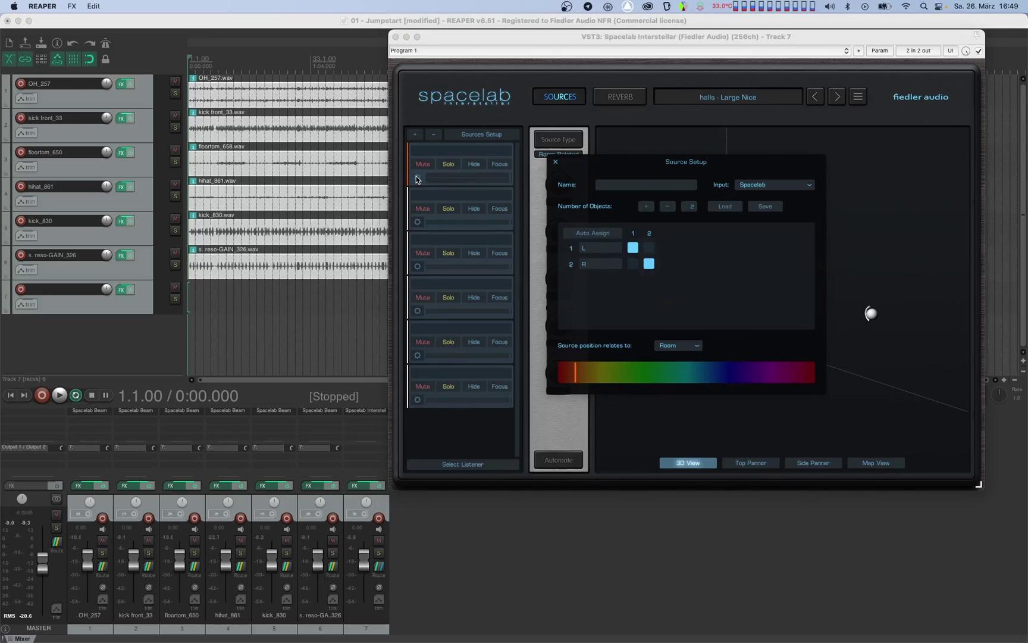
click(795, 187)
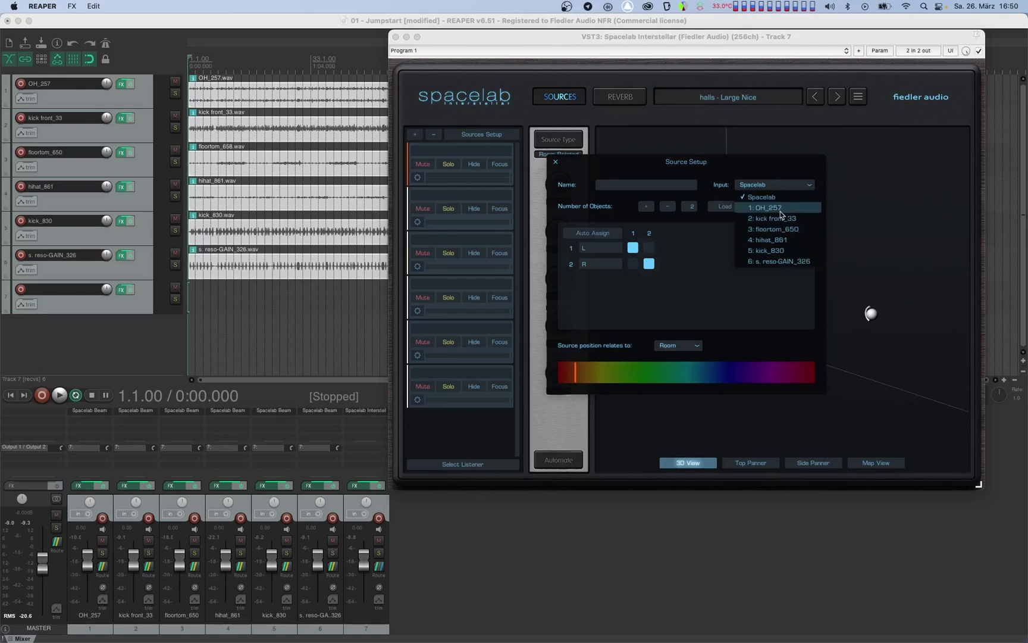
Step: Set the first source's input to 1: OH_257, colour it red, and close its setup
click(772, 208)
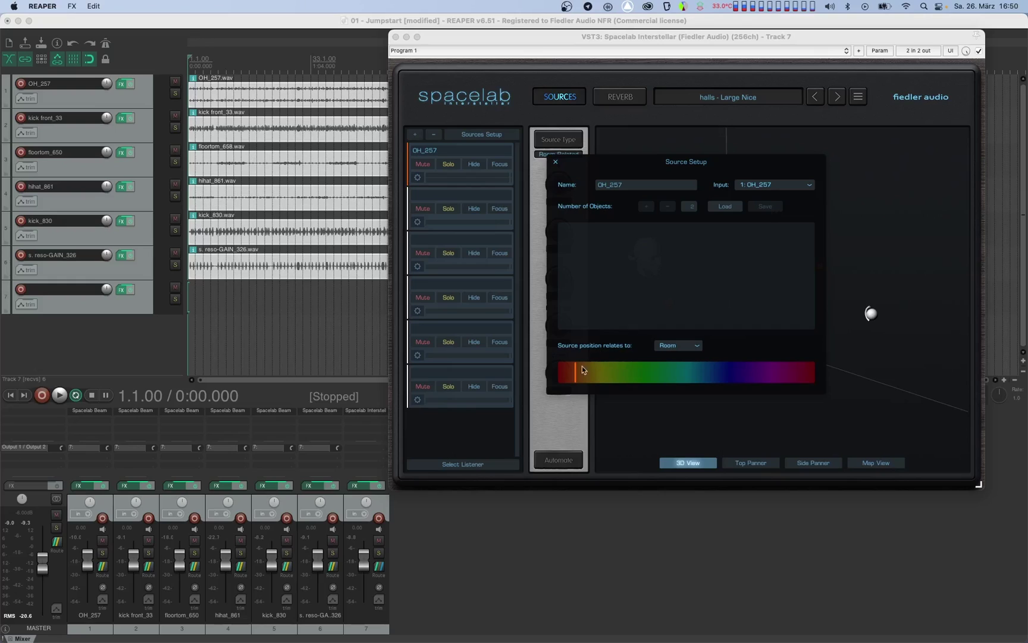
drag(571, 375, 555, 372)
click(556, 162)
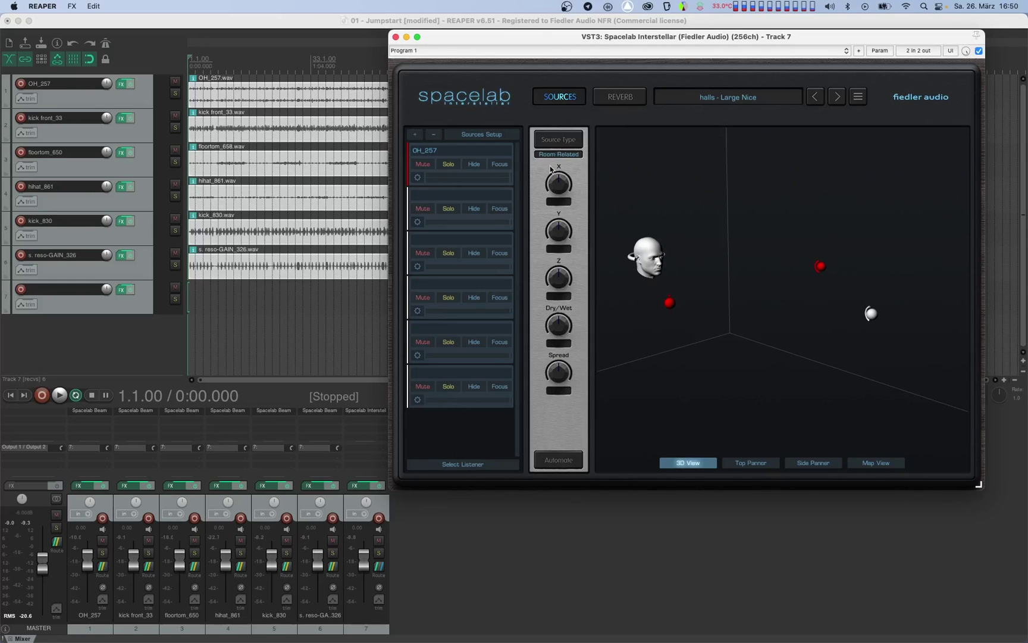
Step: Assign kick front_33 and floortom_650 as inputs of sources 2 and 3
click(418, 222)
click(774, 185)
click(774, 218)
click(556, 162)
click(417, 266)
click(774, 229)
click(417, 311)
click(776, 184)
Step: Assign hihat_861, kick_830 and s. reso-GAIN_326 to sources 4–6, then return to REVERB
click(771, 240)
click(417, 355)
click(774, 185)
click(767, 250)
click(555, 162)
click(418, 400)
click(773, 184)
click(780, 261)
click(556, 162)
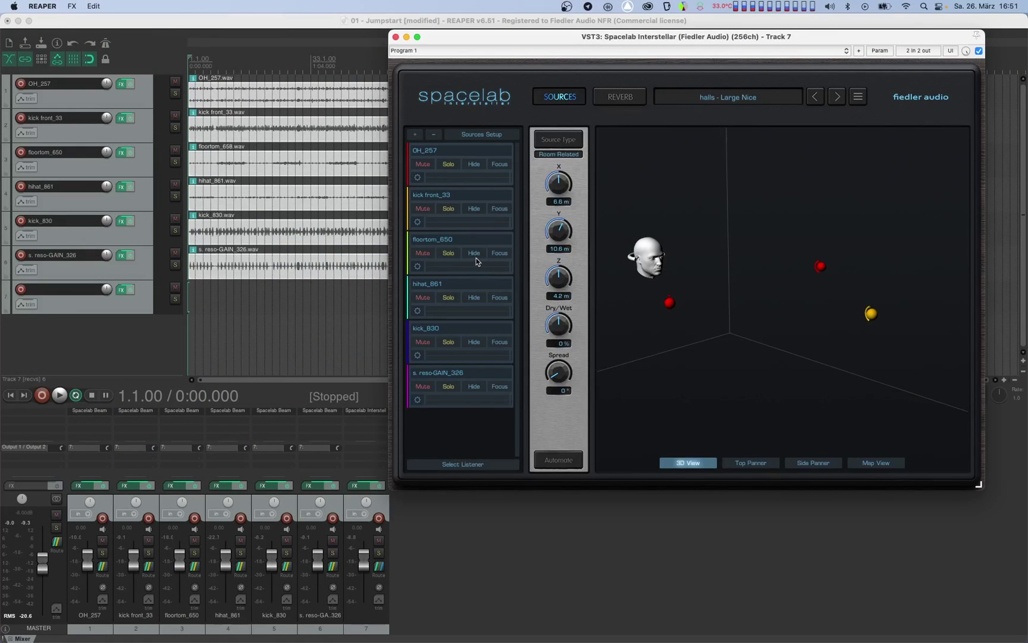
click(620, 97)
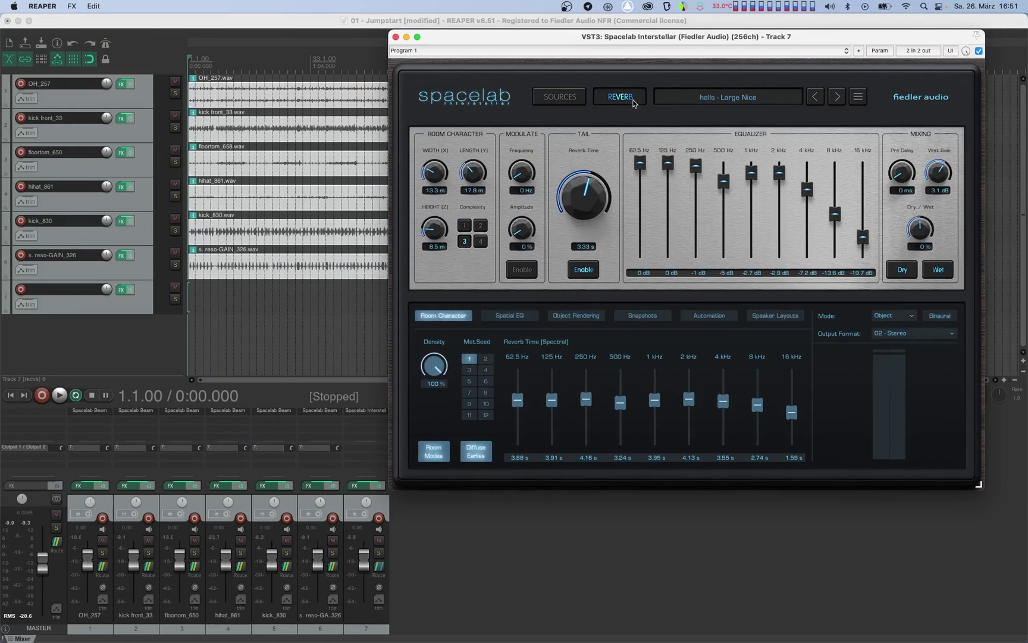
Step: Set the output format to 32 - Full Sphere with Binaural rendering on
click(873, 337)
click(884, 338)
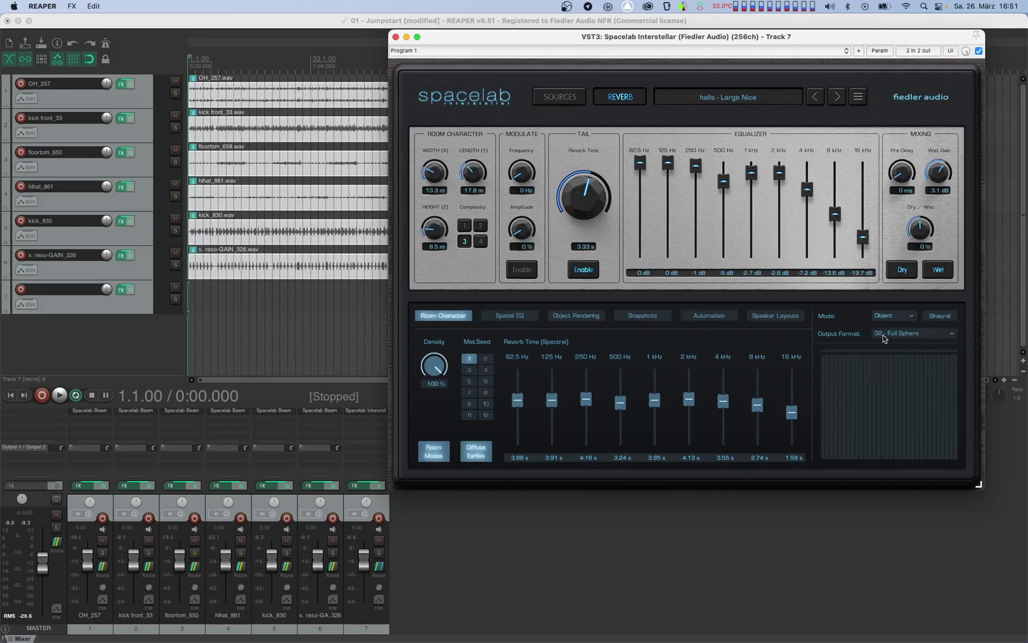
click(935, 316)
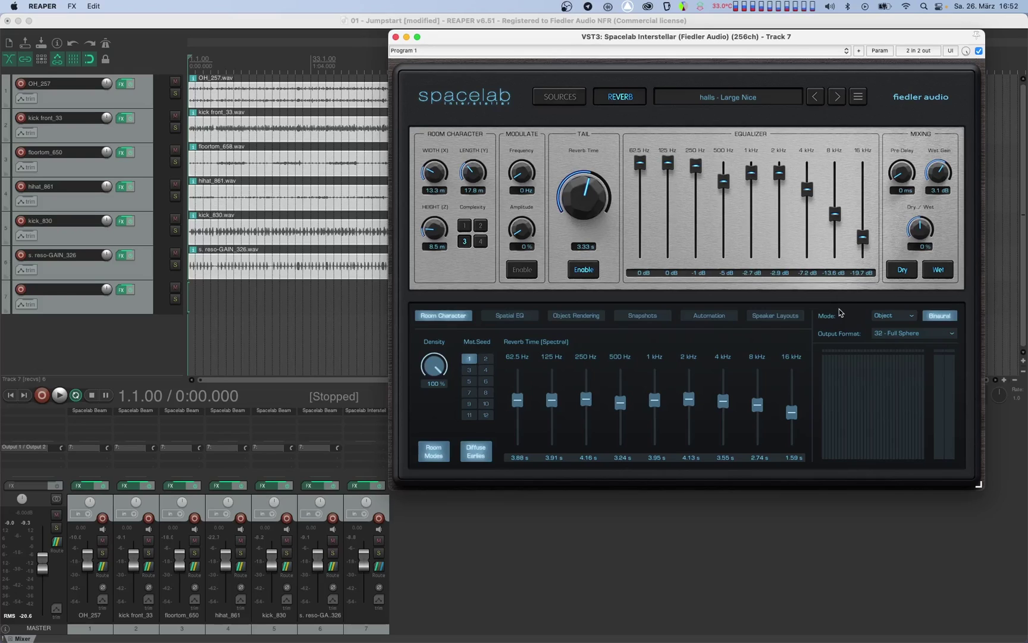
Step: Play and stop the project to audition the binaural reverb
key(space)
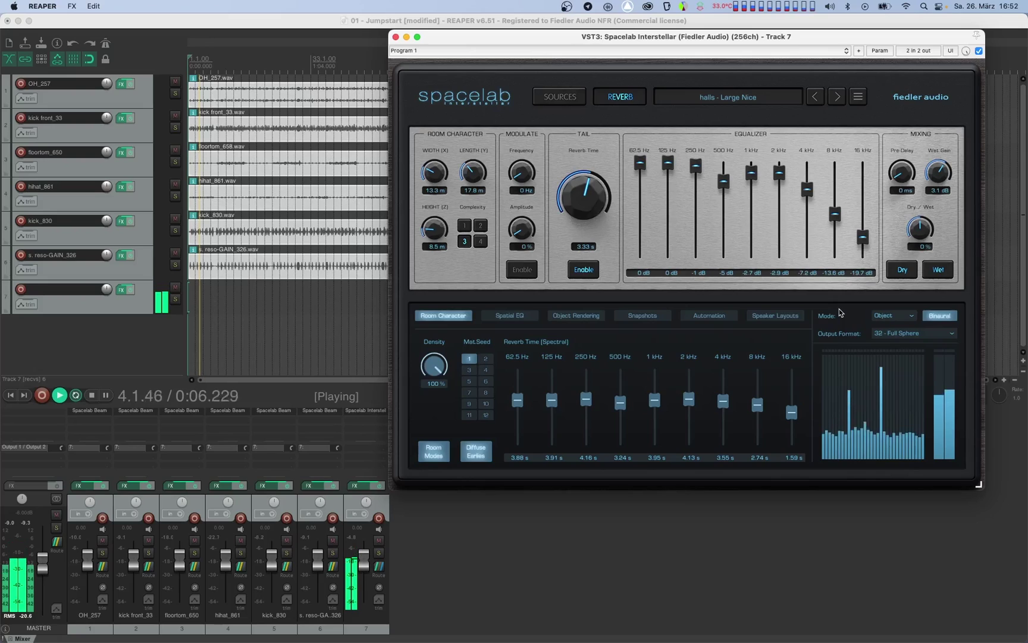
key(space)
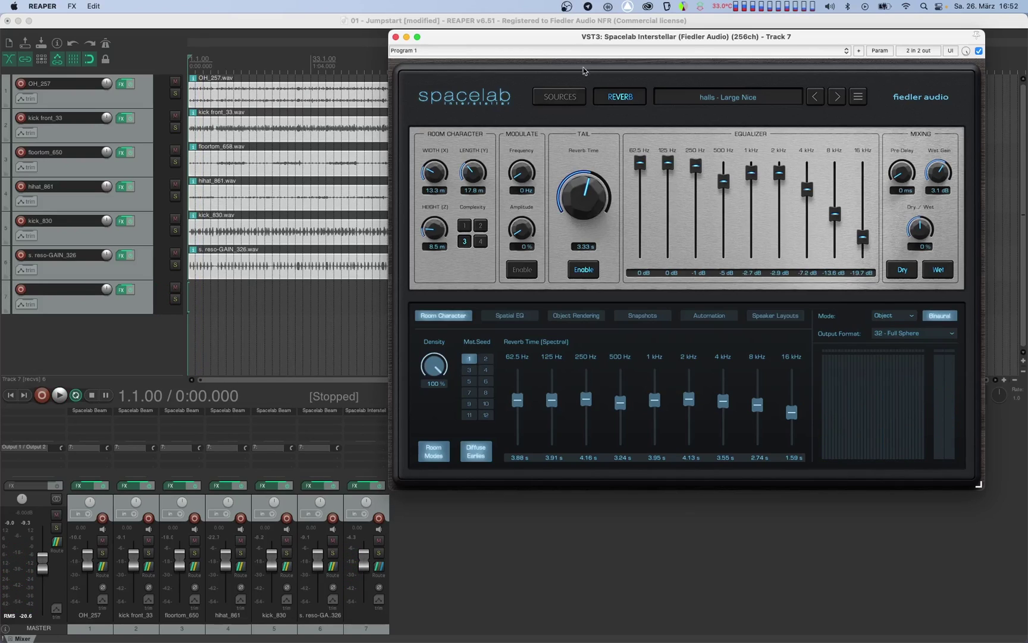
click(575, 98)
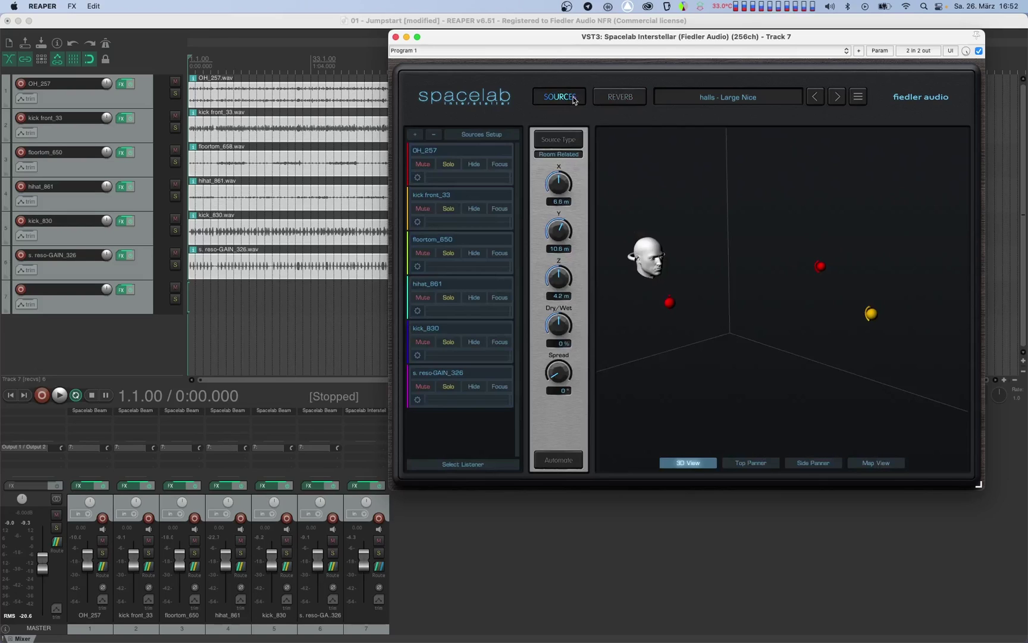
drag(881, 314, 501, 303)
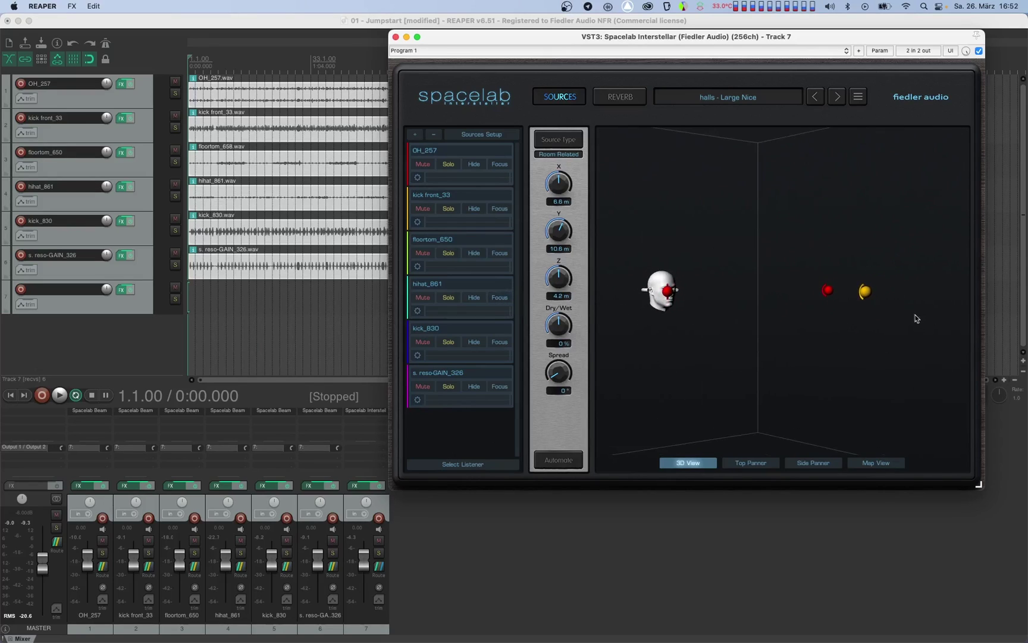
scroll(704, 317, up, 5)
scroll(699, 324, down, 10)
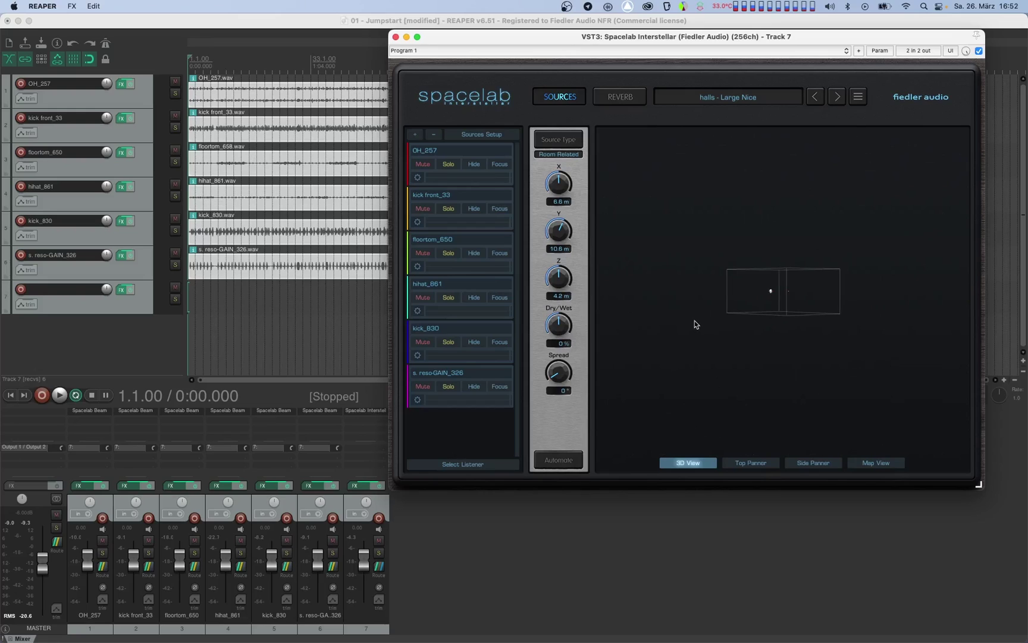
drag(799, 262, 682, 390)
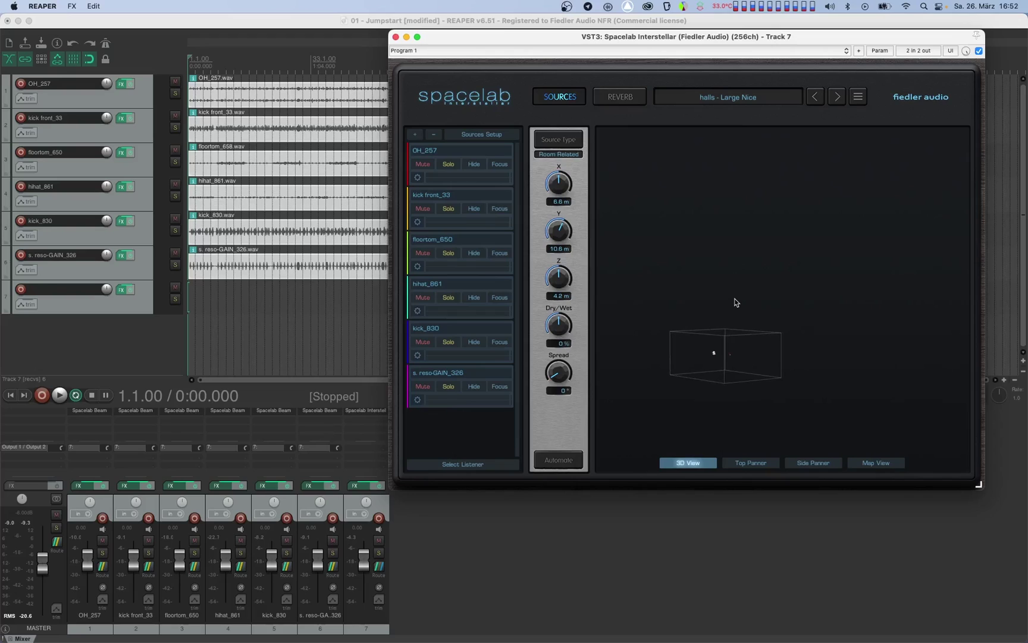
scroll(736, 302, up, 5)
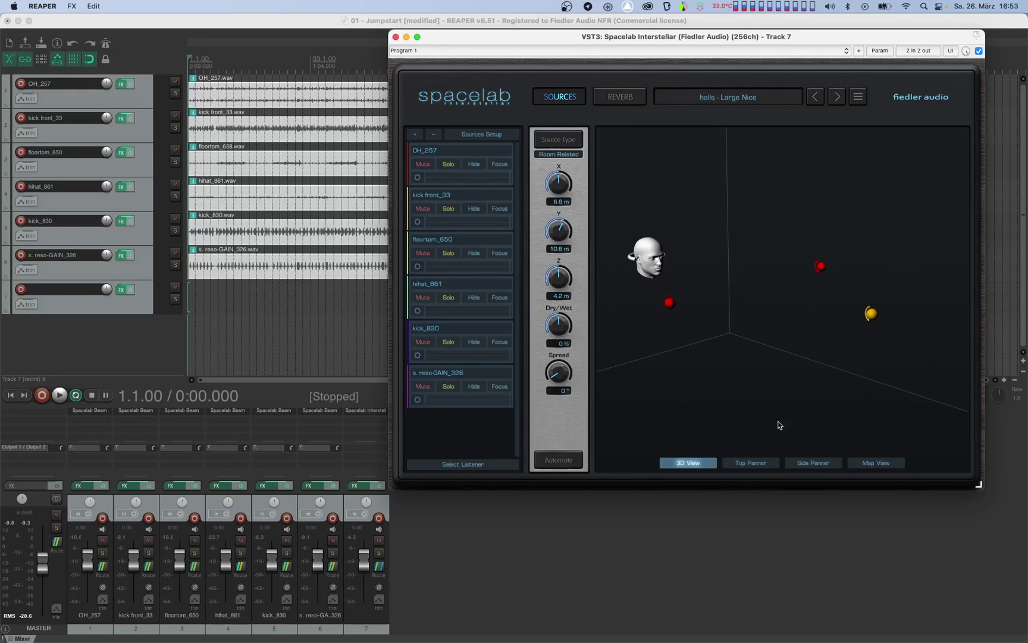
Step: Solo the OH_257 source and, during playback, reposition it in the Top Panner
click(751, 463)
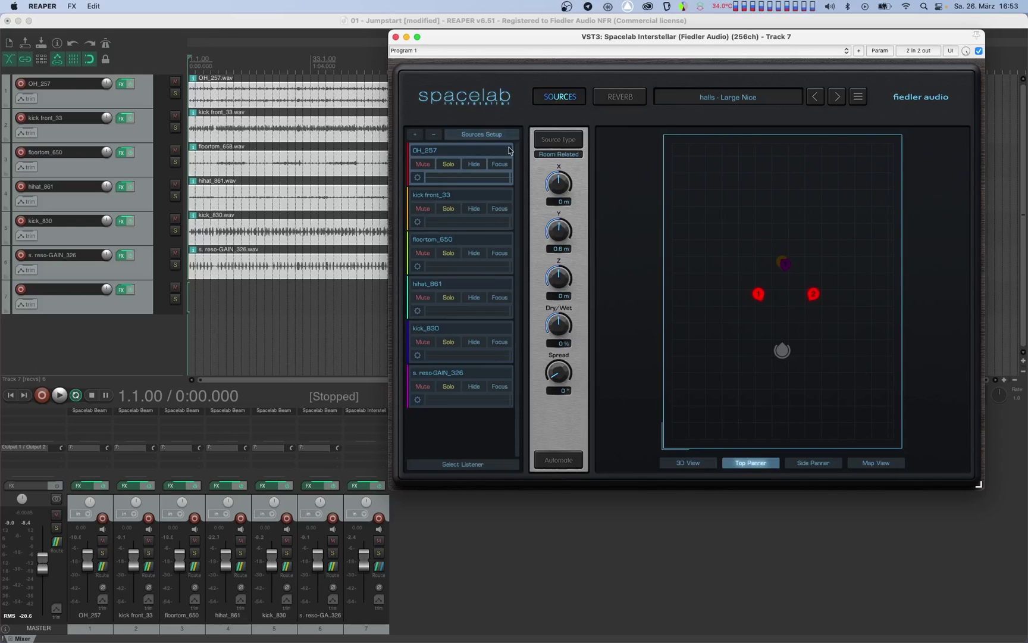
click(449, 166)
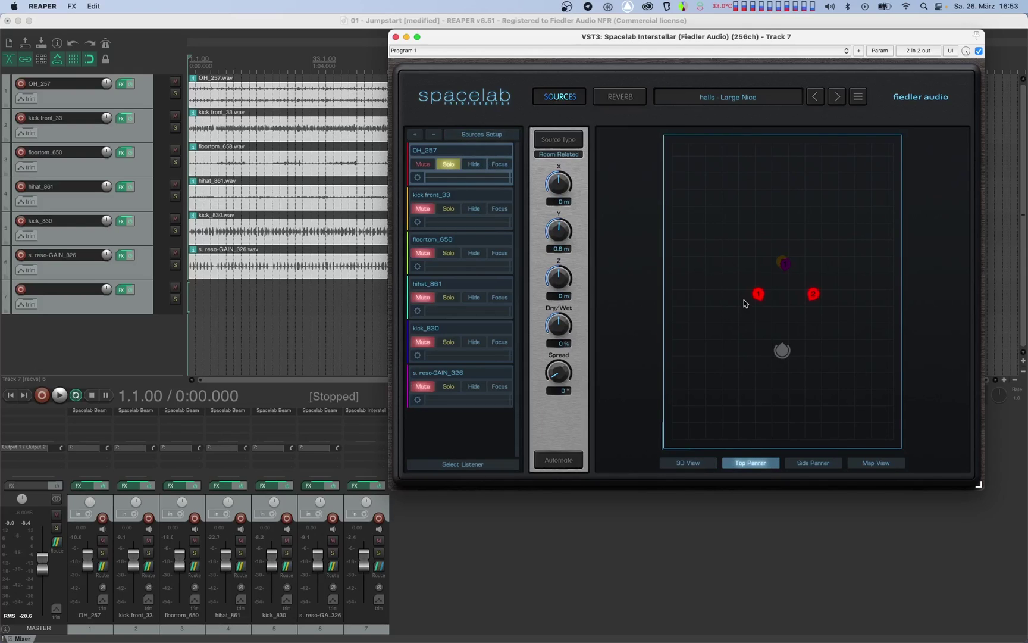
key(space)
drag(760, 297, 709, 338)
Step: Reposition OH_257 in the Side Panner to 0 m on X, Y and Z, then stop playback
click(810, 463)
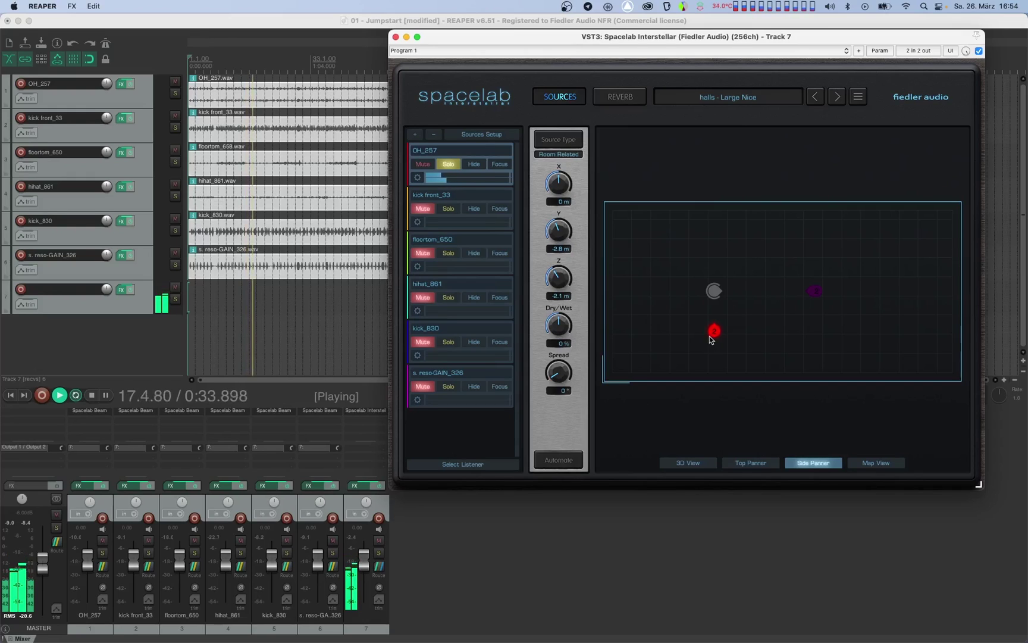
drag(710, 338, 769, 296)
key(space)
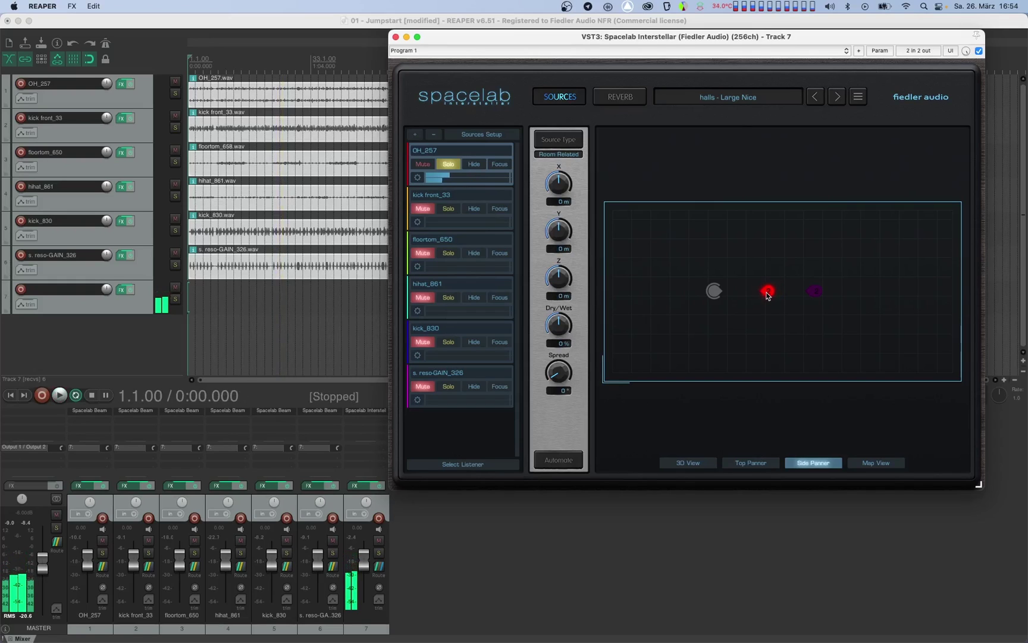
click(730, 460)
Step: Move the overhead pair forward to 0.8 m, then push kick front_33 back and kick_830 toward the listener
drag(565, 187, 559, 188)
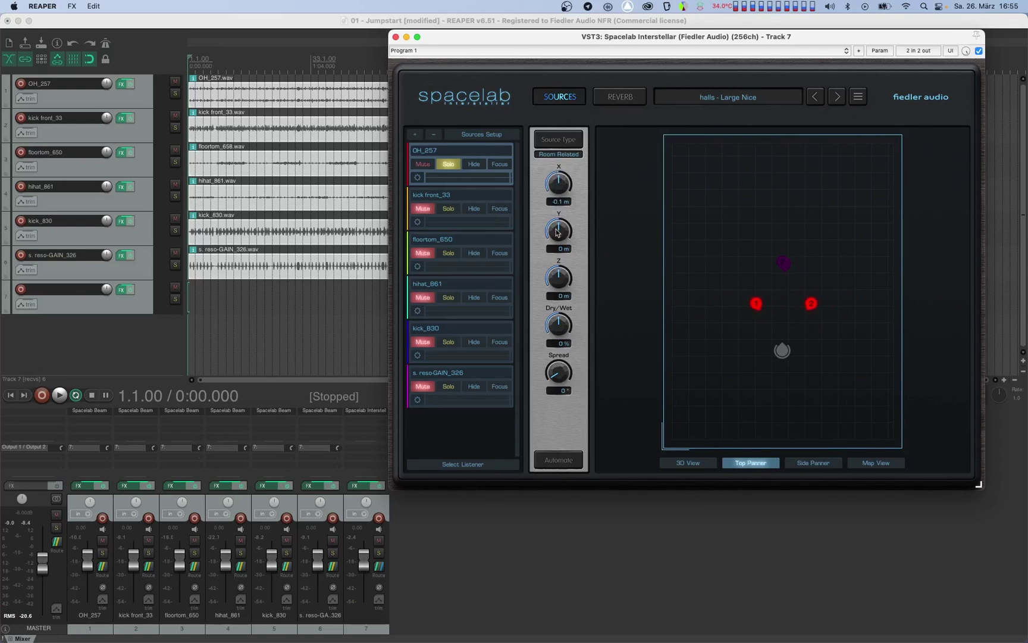
mouse_move(560, 237)
mouse_down()
mouse_move(561, 247)
mouse_move(562, 229)
mouse_up()
key(space)
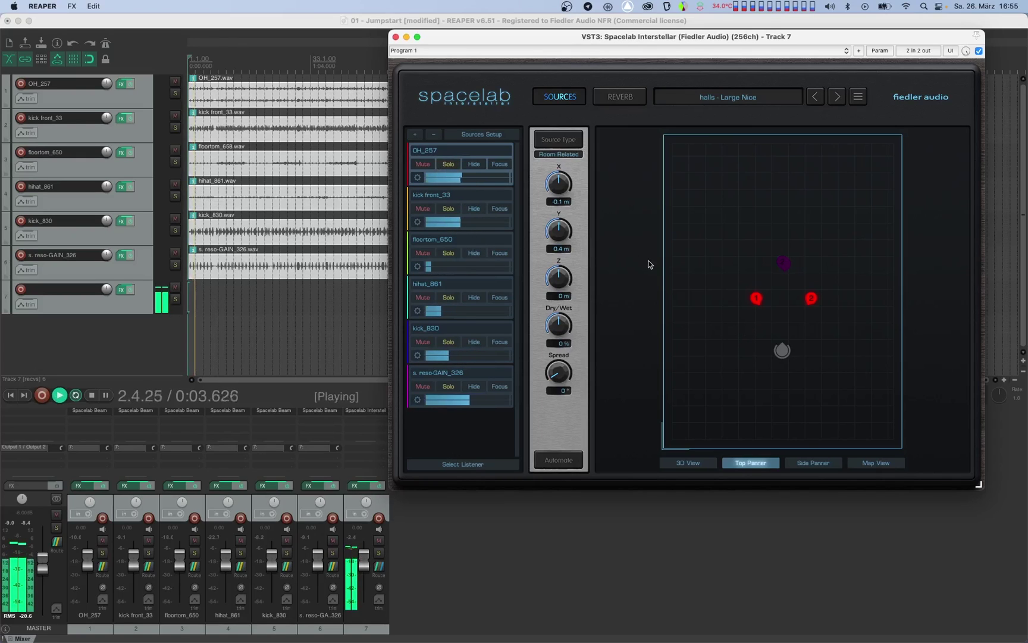
drag(784, 262, 784, 324)
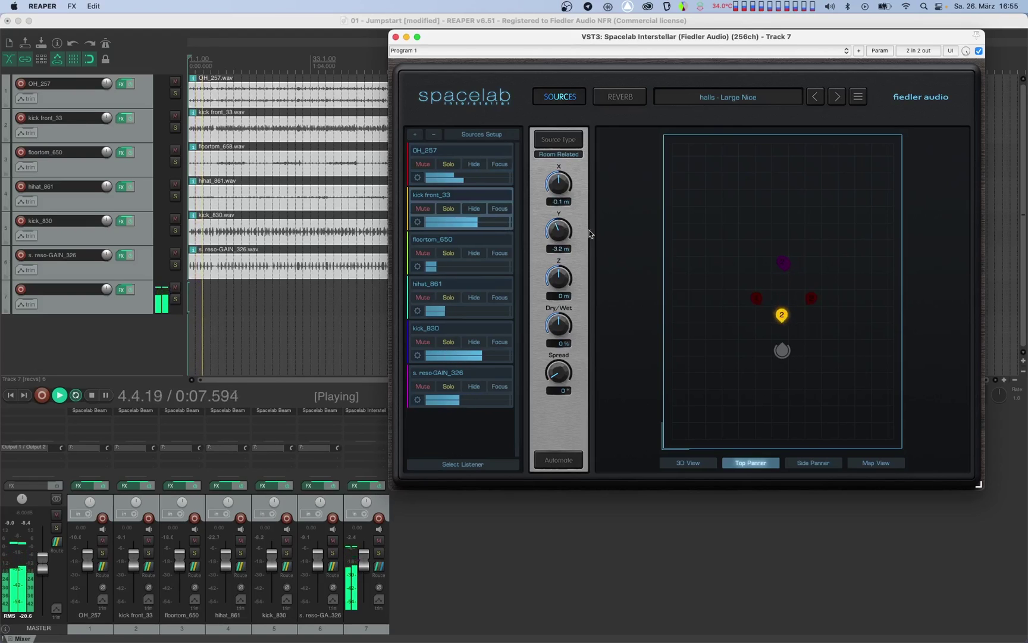
click(471, 354)
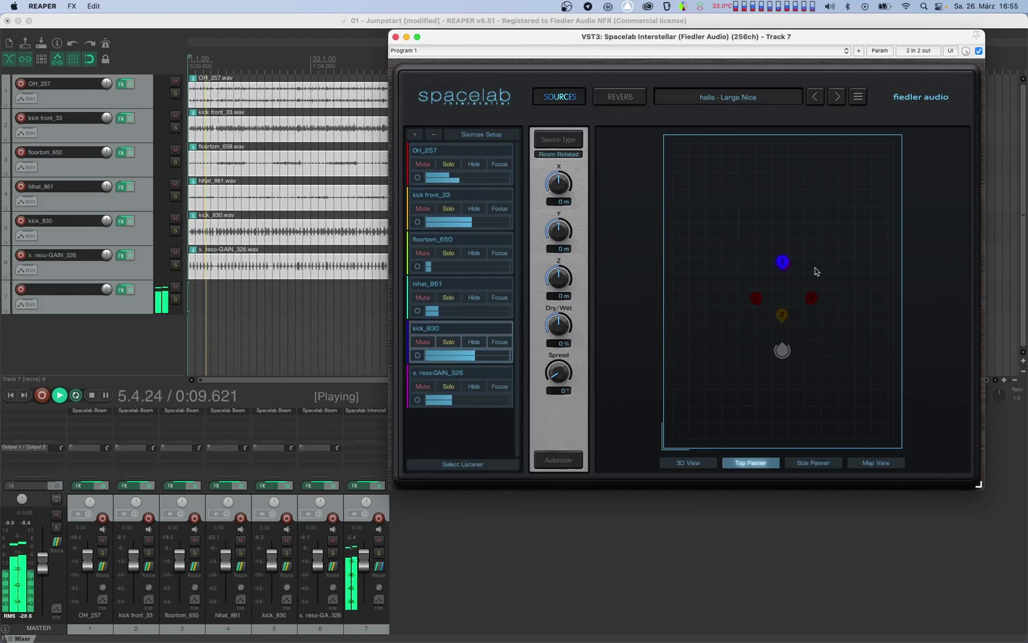
drag(789, 268, 792, 322)
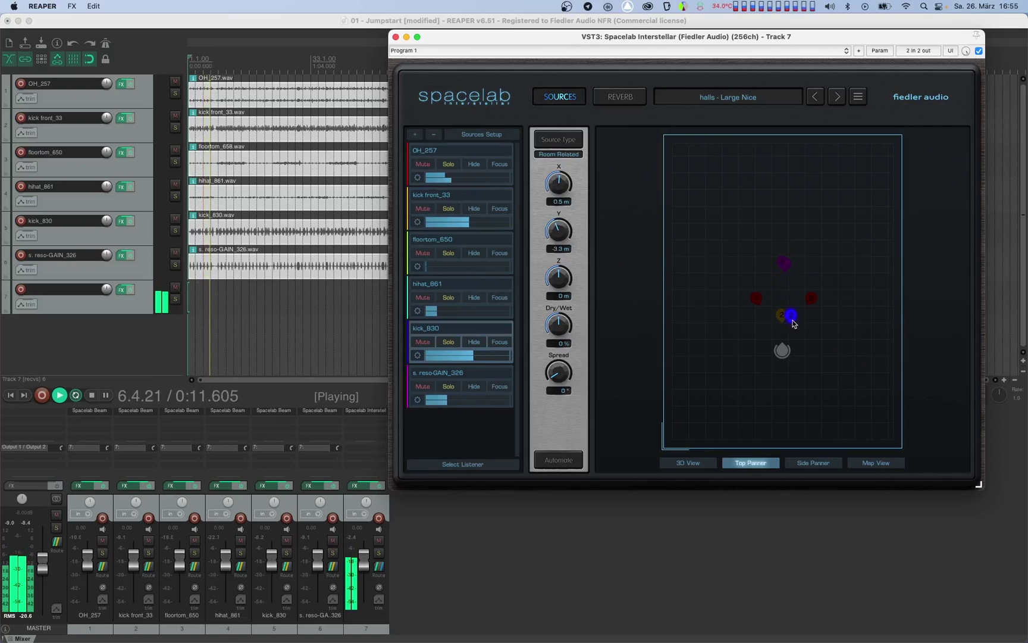
Step: Place floortom_650 right beside the kick, hihat_861 to the left, s. reso-GAIN_326 slightly left
click(471, 270)
drag(783, 267, 807, 331)
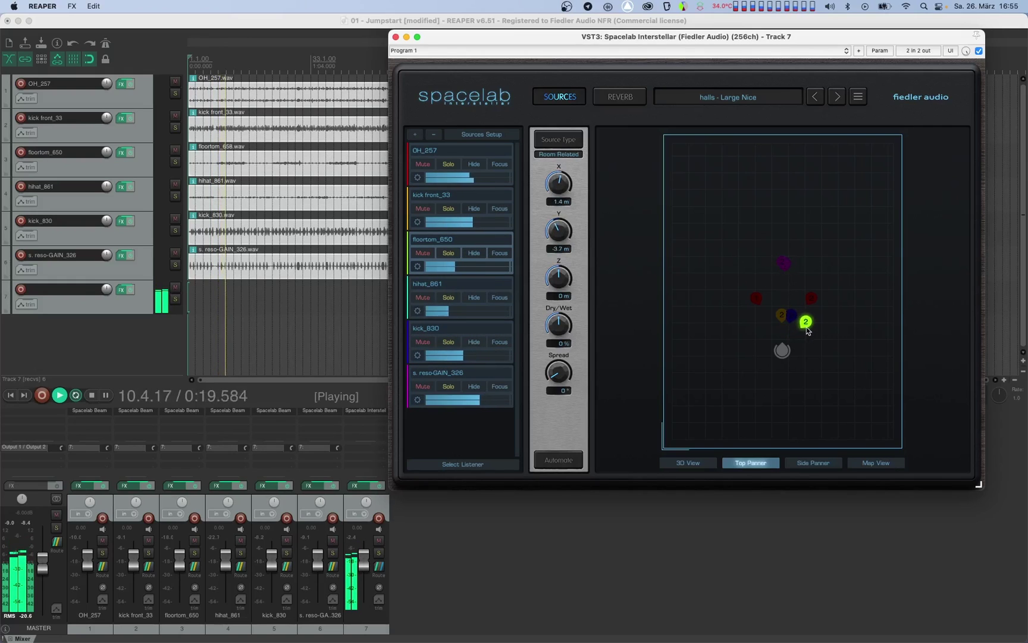
click(464, 284)
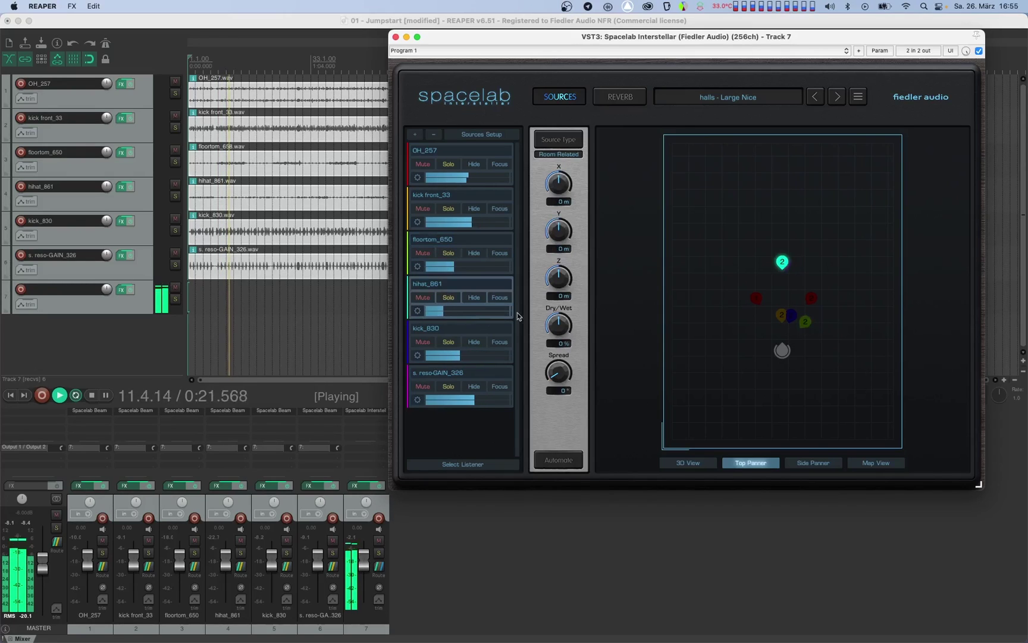
drag(787, 266, 759, 331)
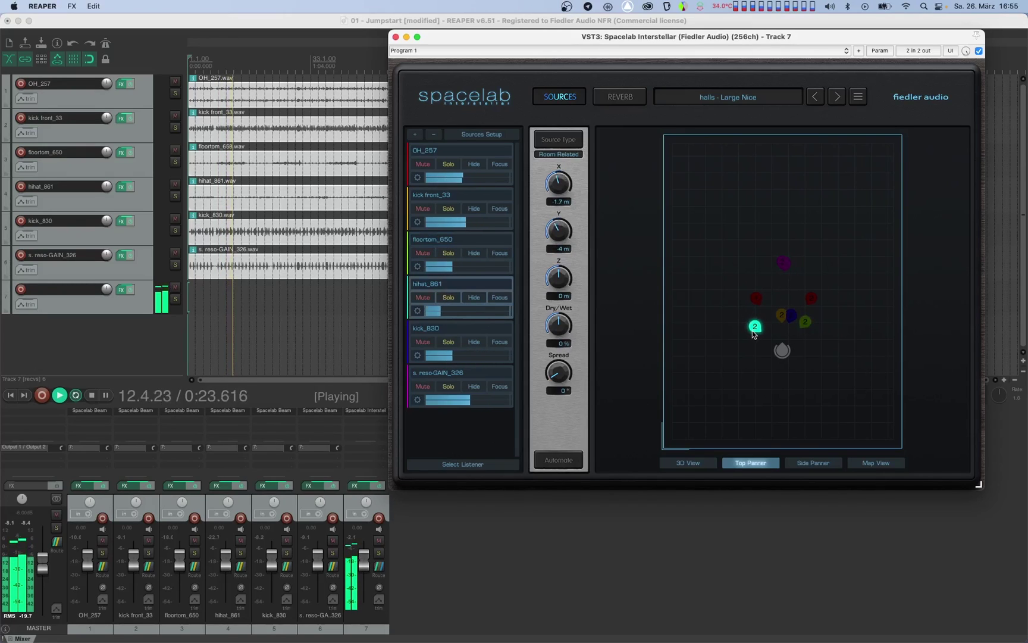
click(482, 394)
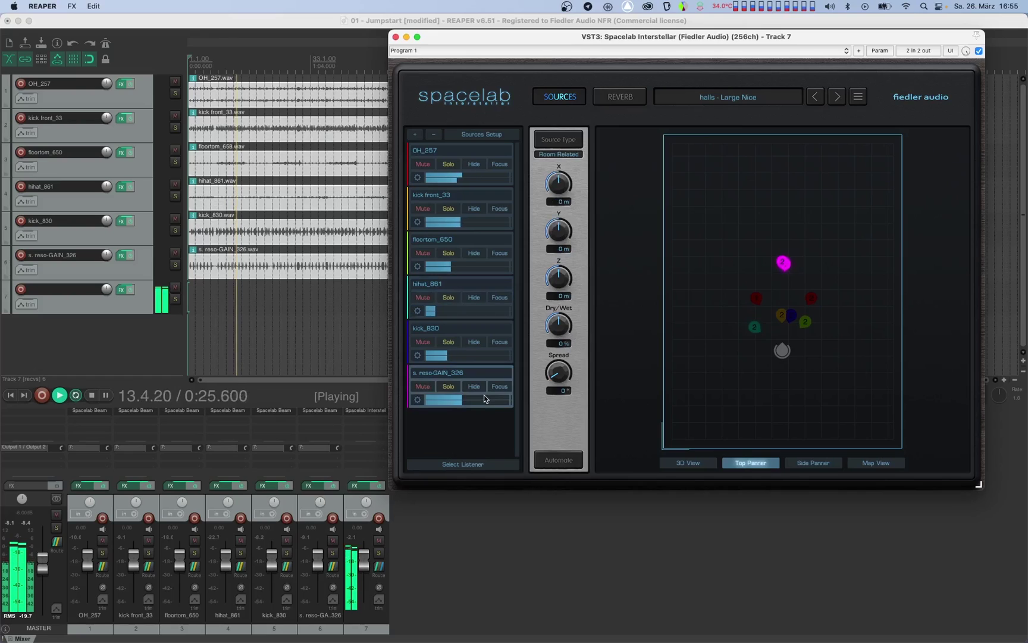
drag(784, 265, 731, 277)
Step: Spread a red overhead outward, shift all six sources up together, and stop playback
drag(811, 298, 827, 274)
drag(680, 230, 812, 317)
click(832, 348)
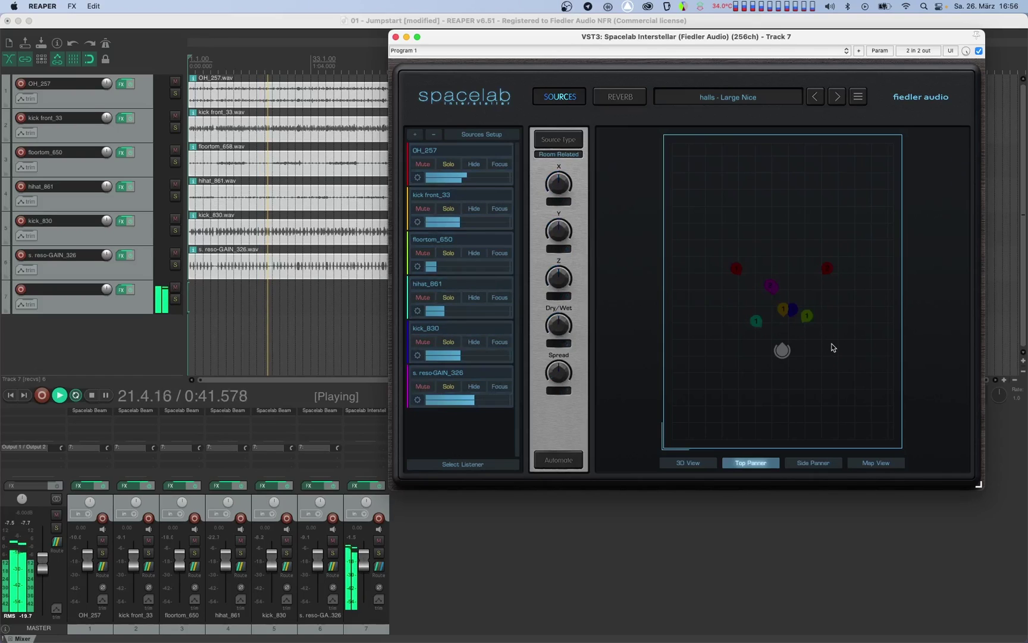
key(space)
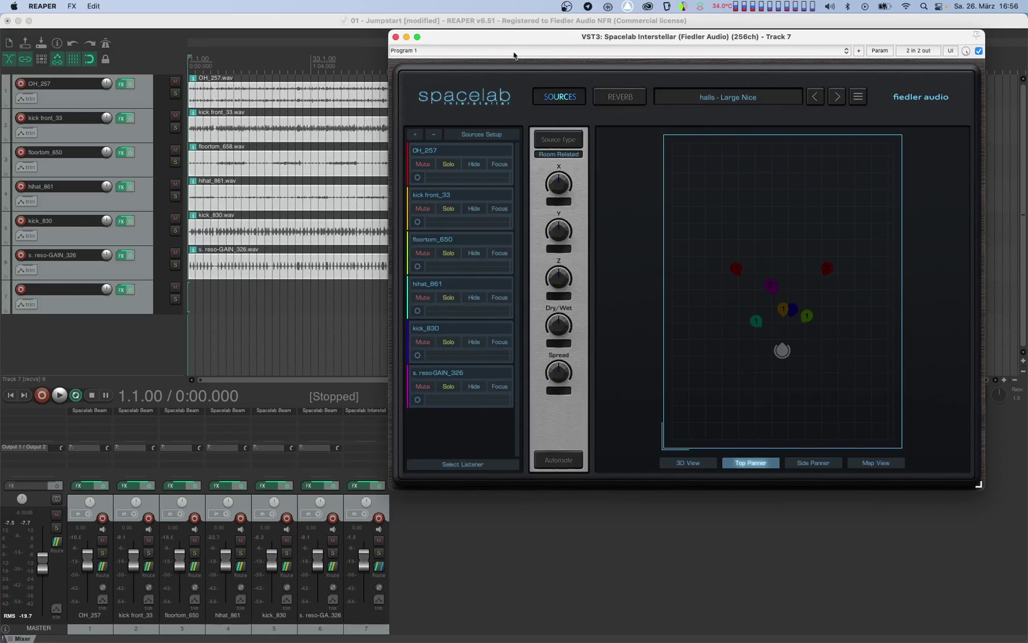
click(599, 93)
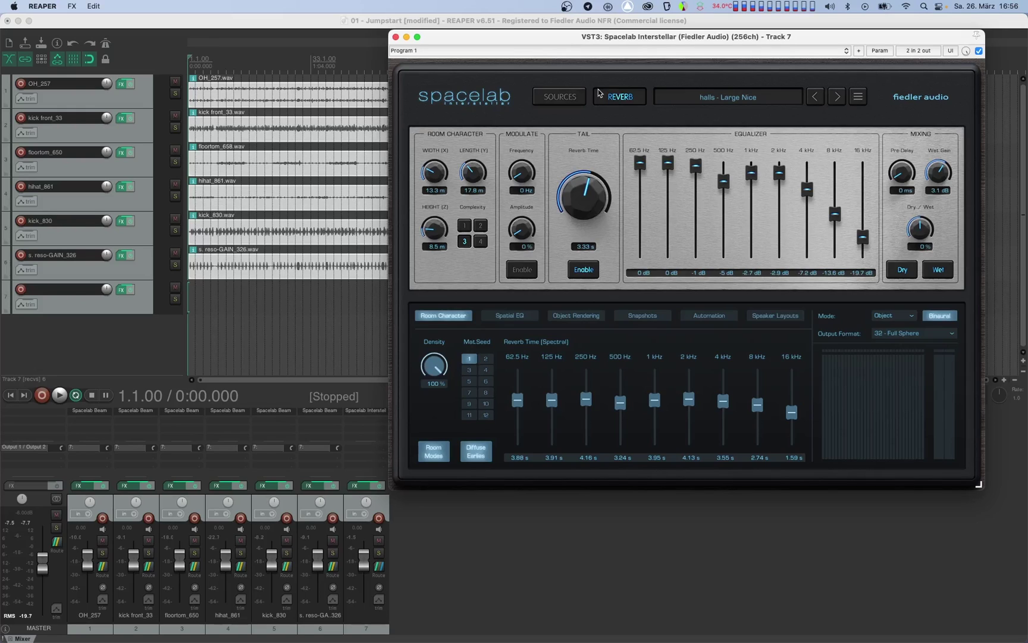
Step: While the drums play, shrink the reverb room to 5 × 6.1 × 4.2 m and pick tail Complexity 4
key(space)
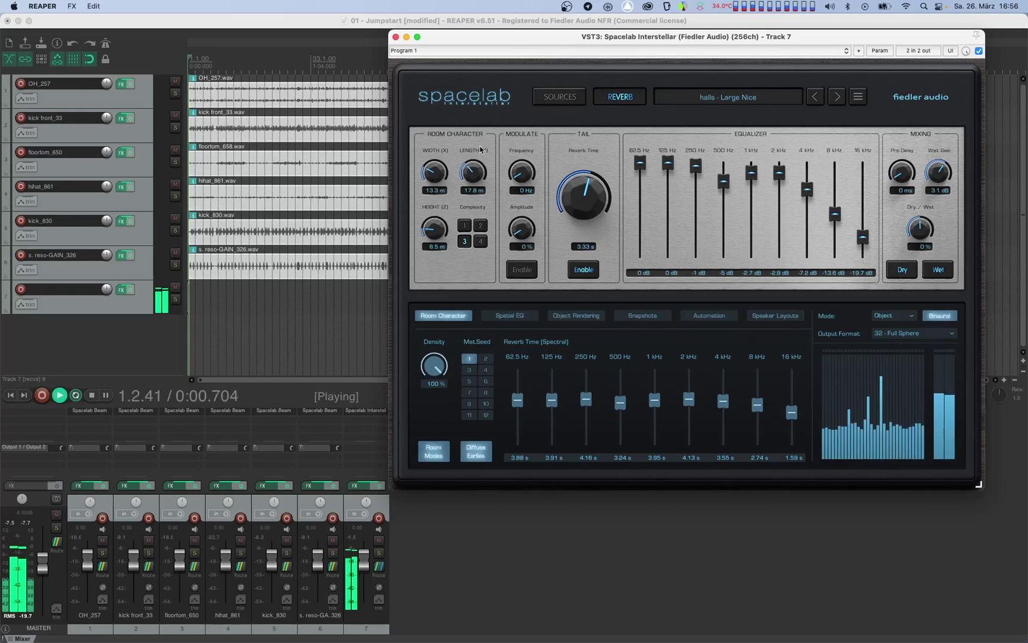
drag(438, 176, 447, 211)
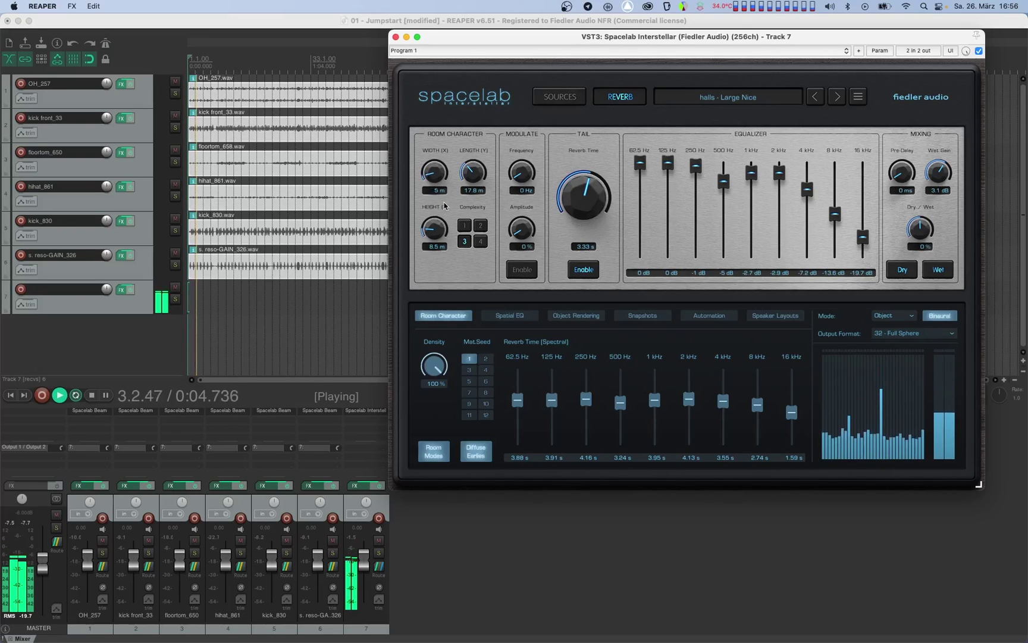
drag(473, 179, 443, 246)
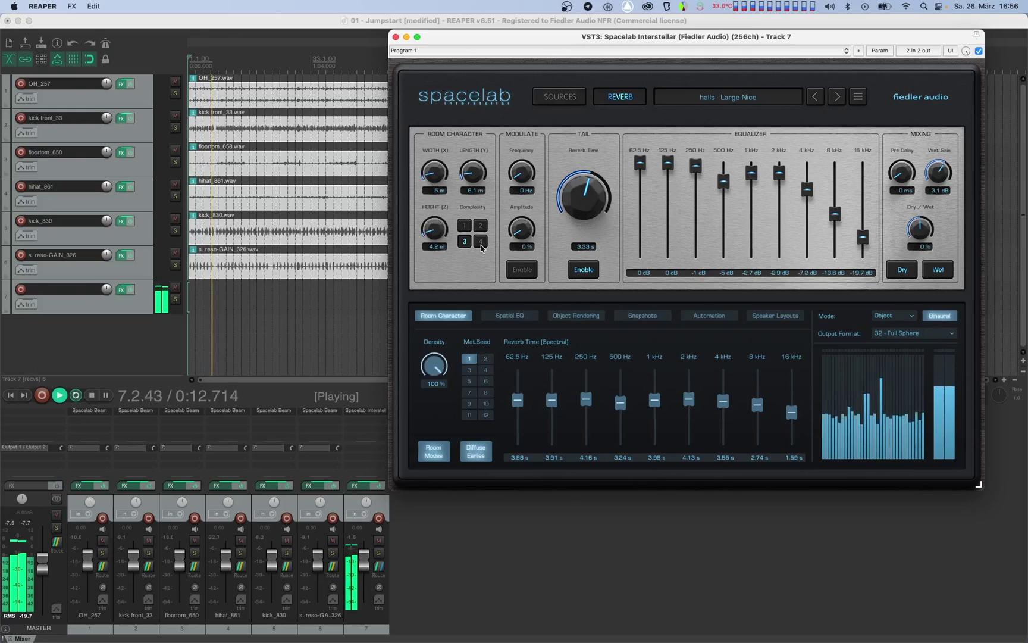
key(space)
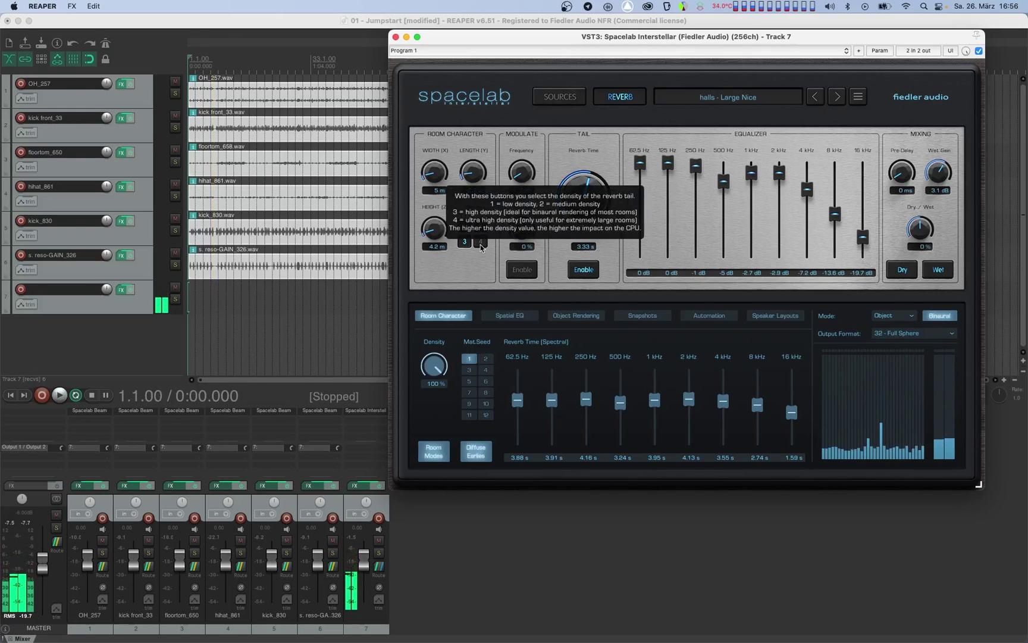
click(481, 246)
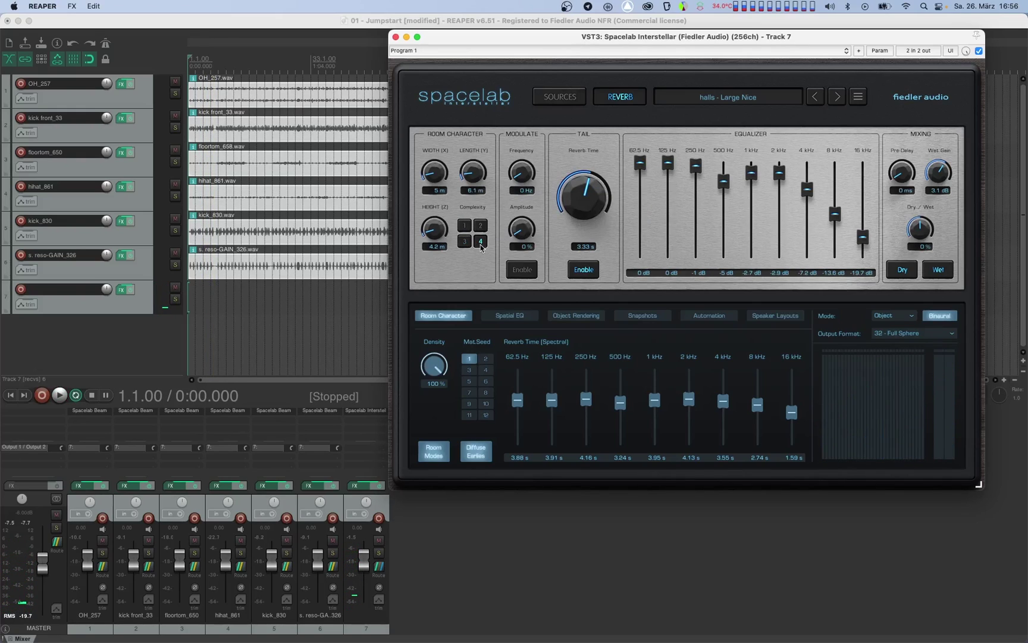
key(space)
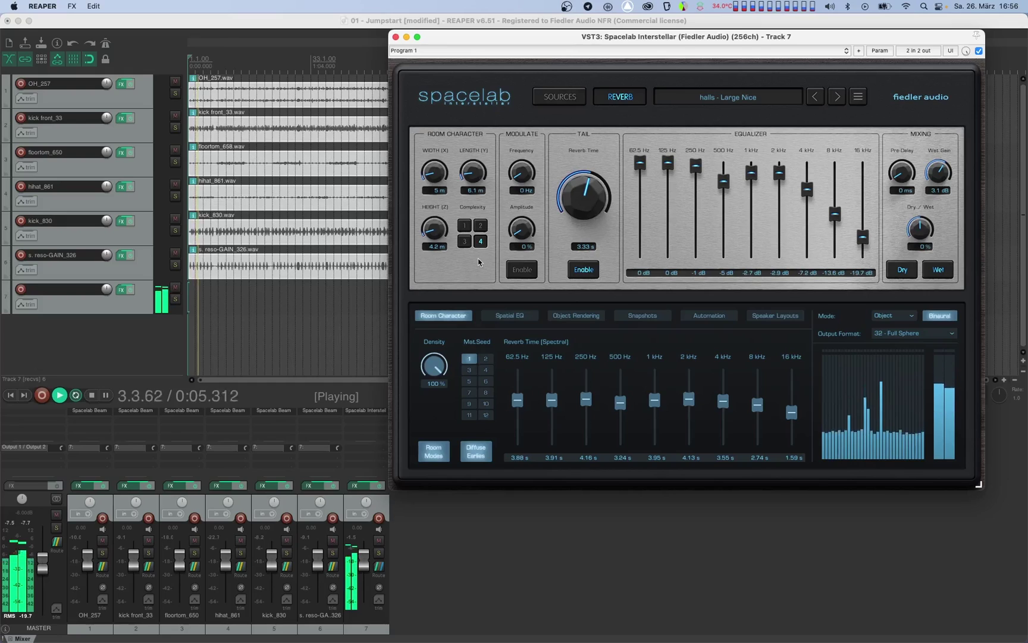
key(space)
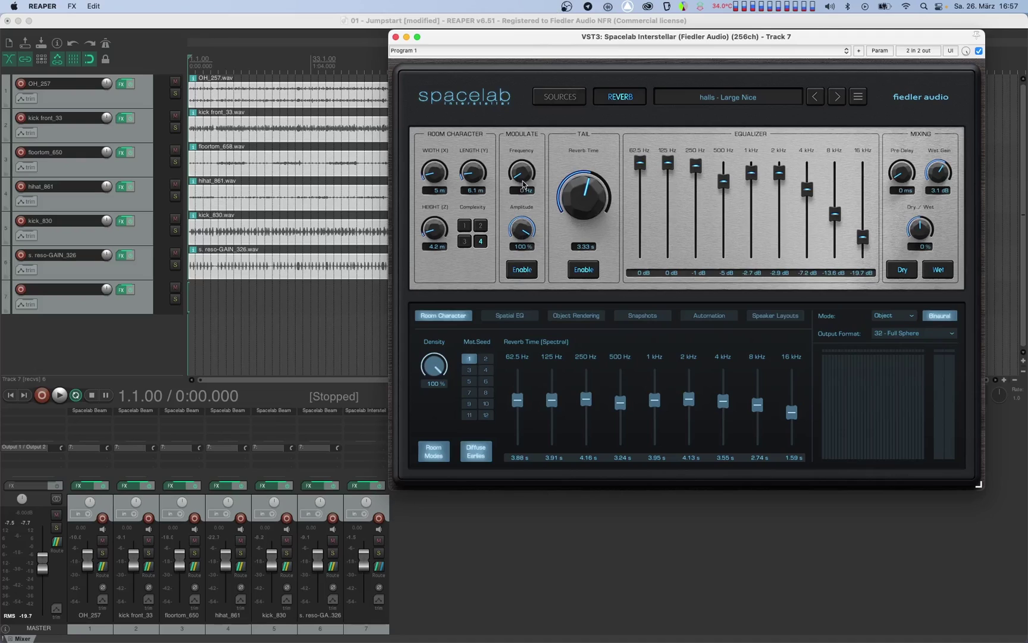
Step: During playback, modulate the tail at 0.8 Hz with 100% amplitude and cut Reverb Time to 1.78 s
key(space)
drag(525, 180, 525, 164)
drag(582, 199, 577, 222)
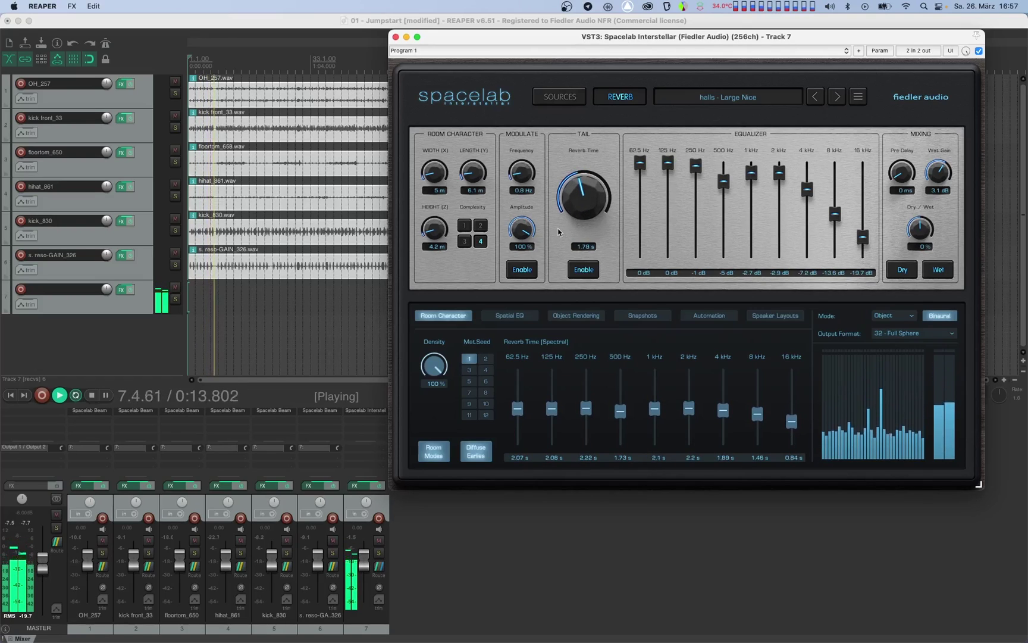
key(space)
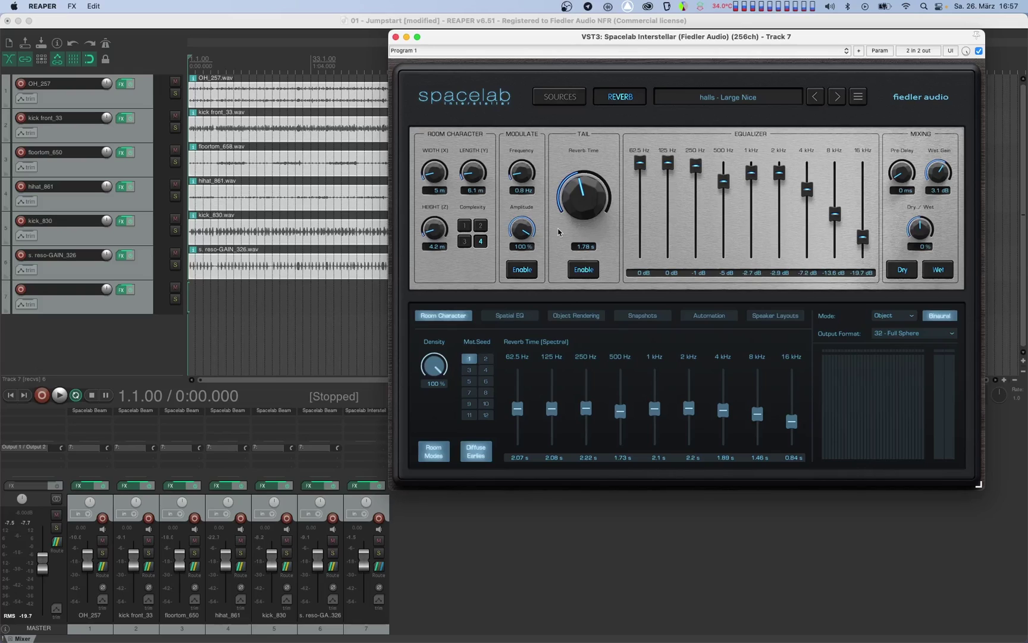
Step: Register Reverb Time for host automation and check it in the Automation lane list
click(592, 204)
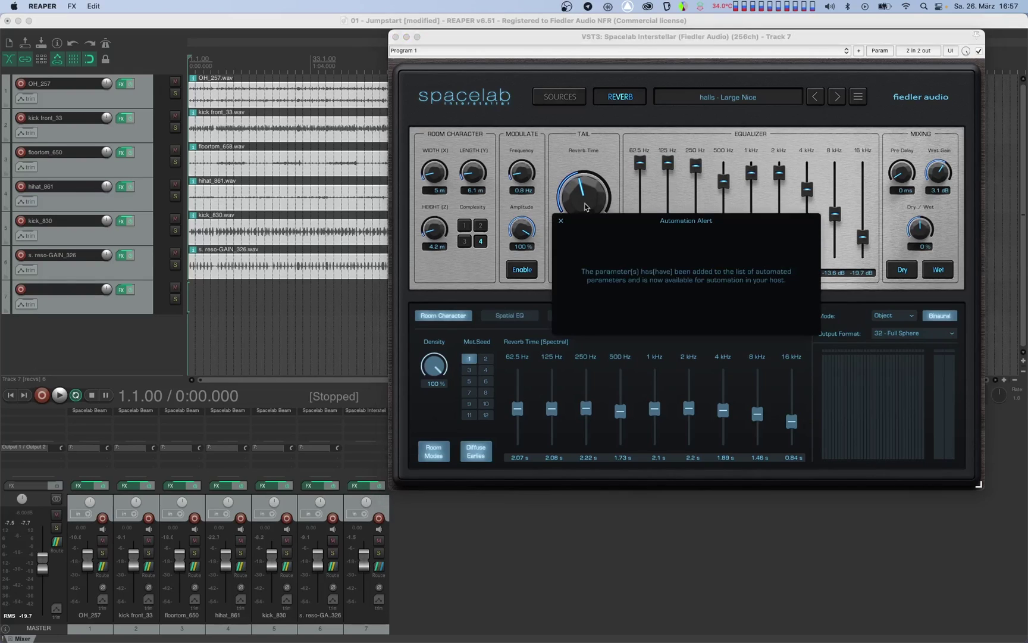
click(560, 223)
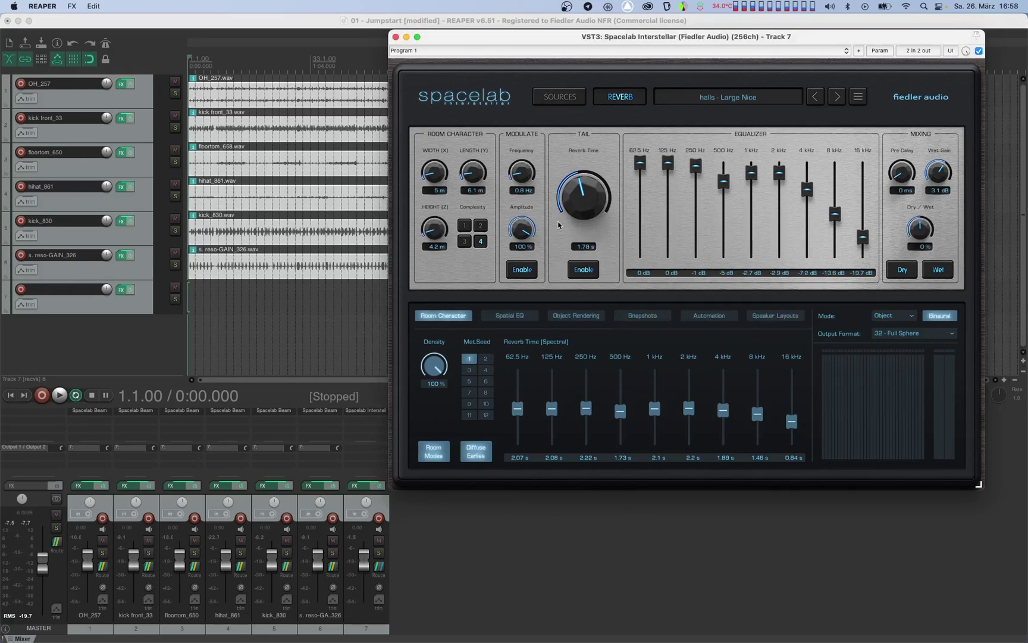
click(706, 316)
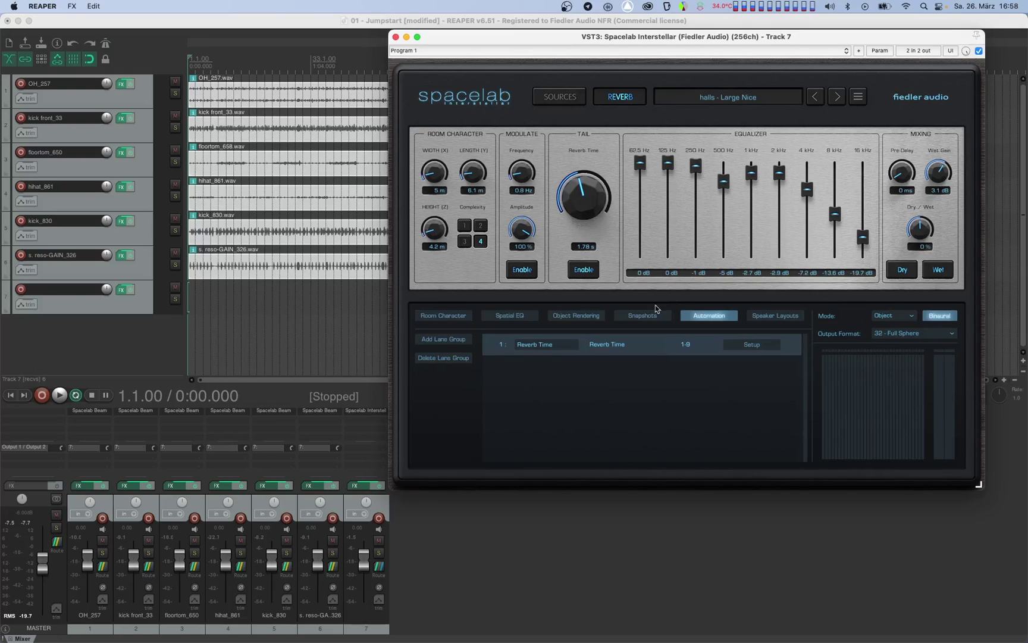
Step: Back on Room Character, fine-tune Reverb Time to 1.7 s with the scroll wheel, then show the sources page
click(463, 316)
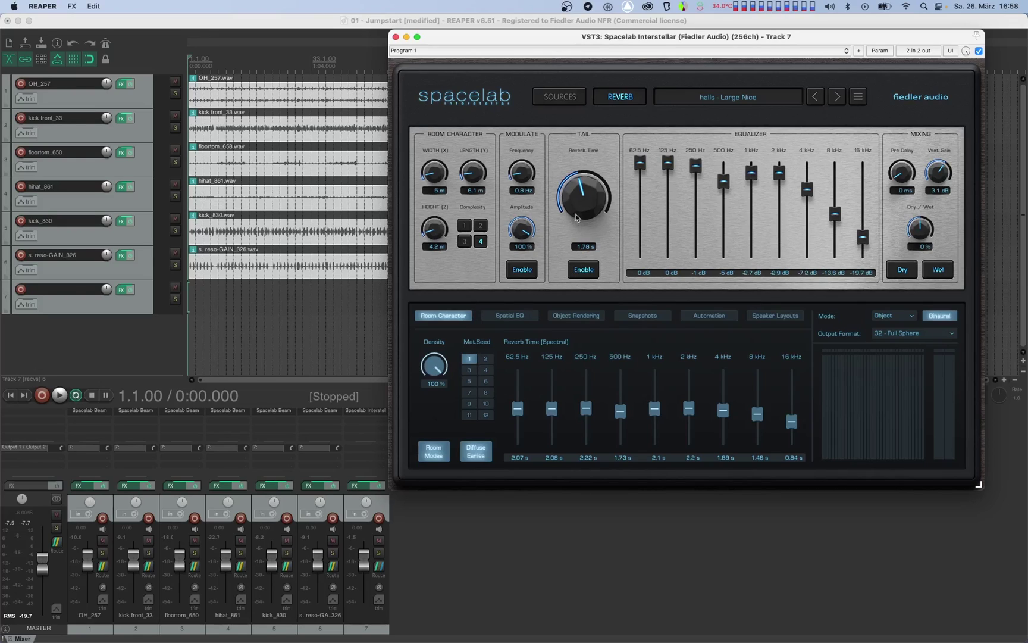
scroll(583, 202, up, 2)
scroll(584, 203, down, 6)
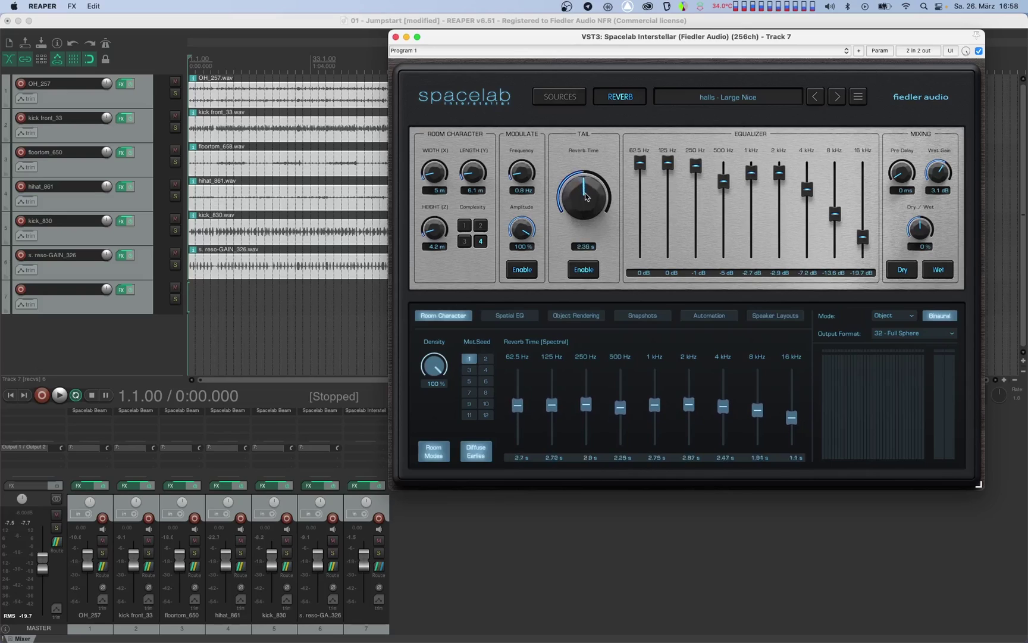
scroll(583, 205, up, 1)
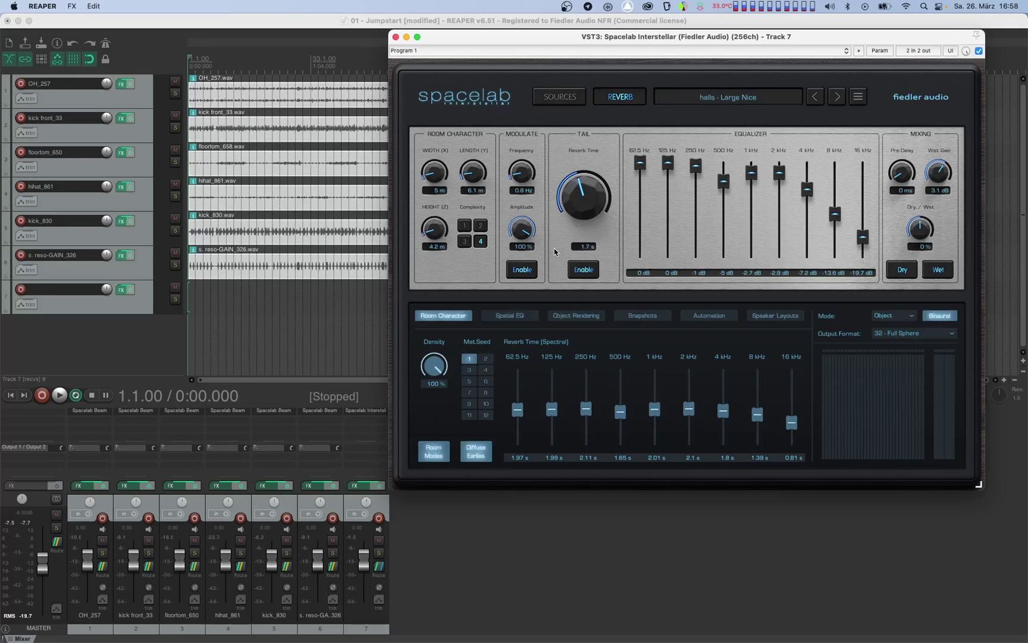
click(543, 97)
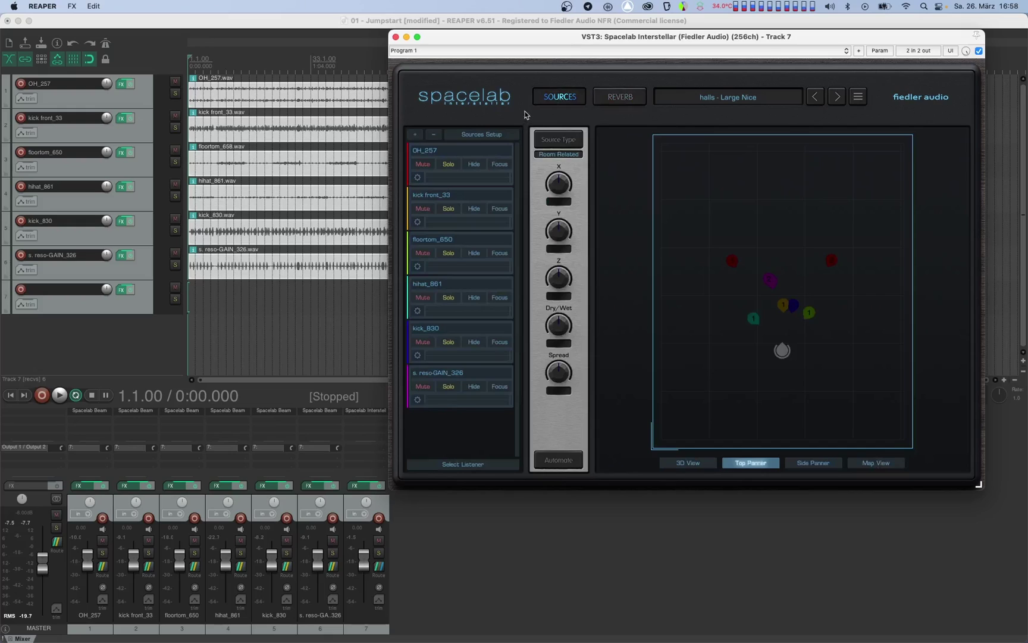
Step: Make the kick front_33 and kick_830 sources' position automatable, then view the reverb's automation lane groups
click(476, 222)
click(477, 356)
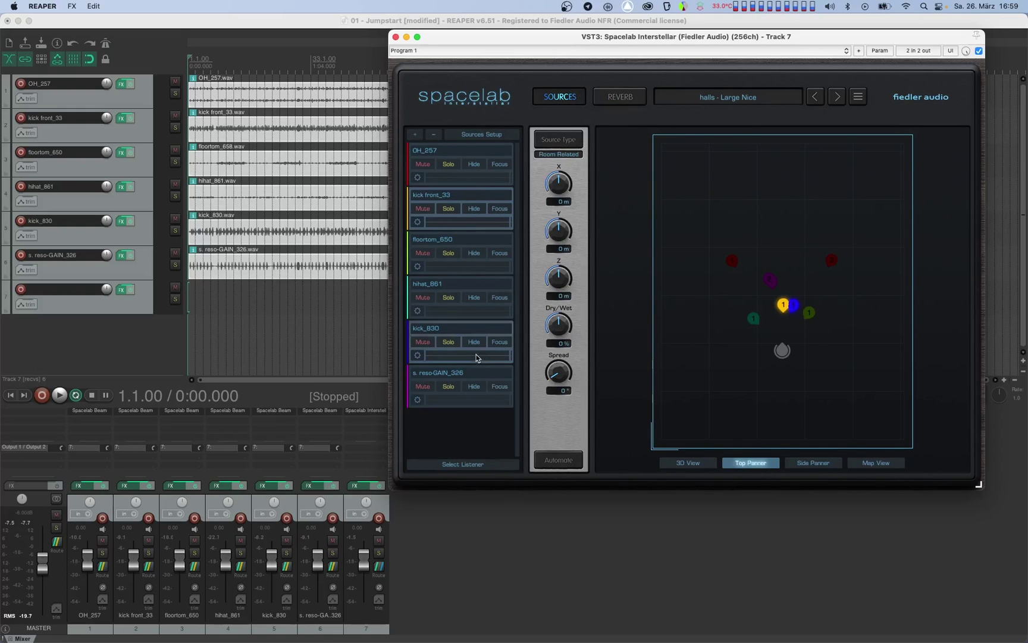
click(560, 233)
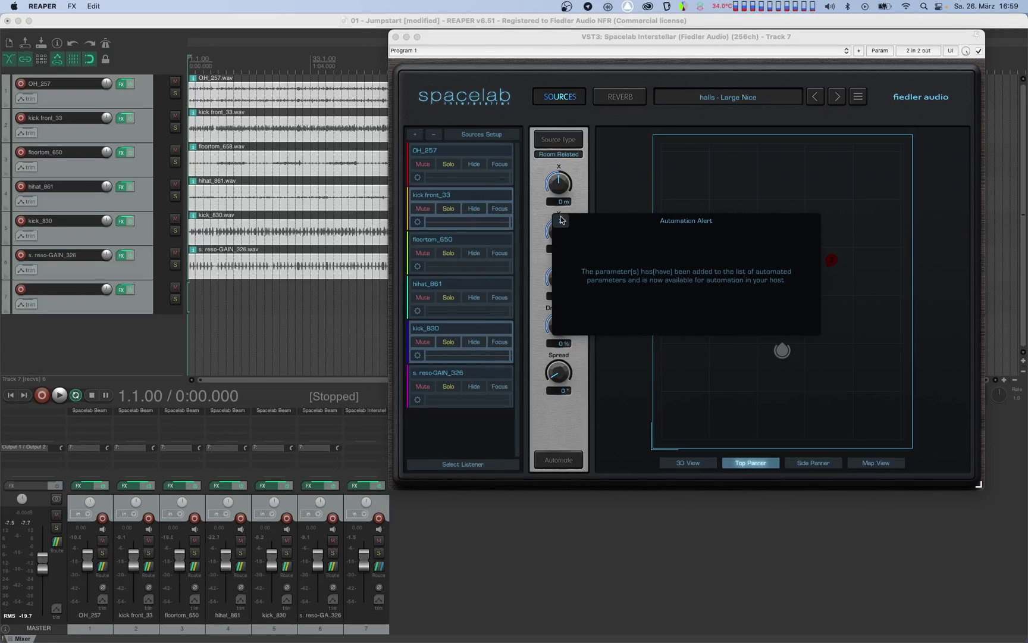
click(561, 221)
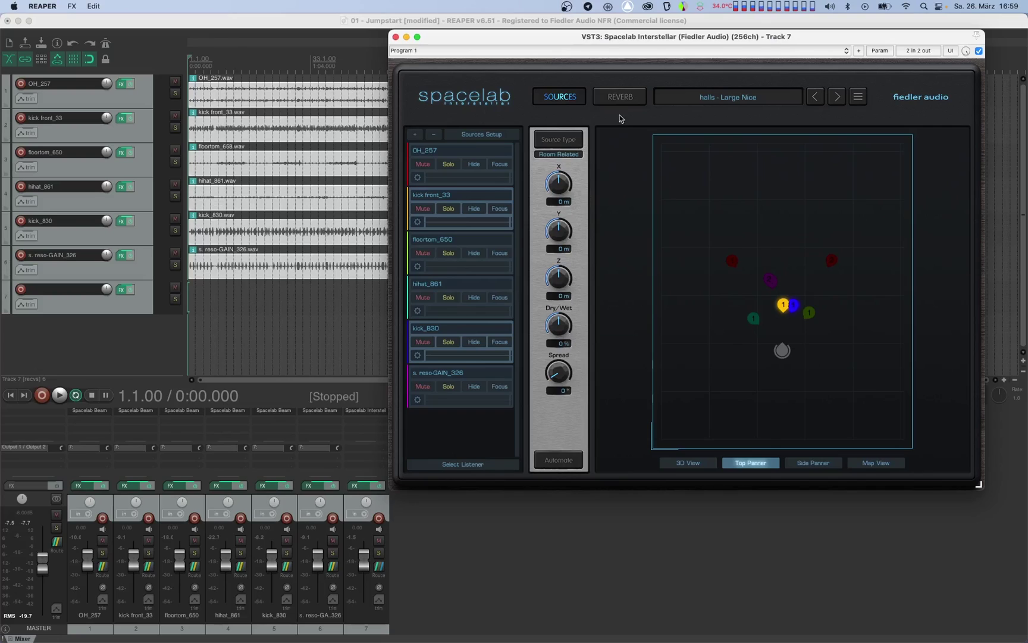
click(620, 97)
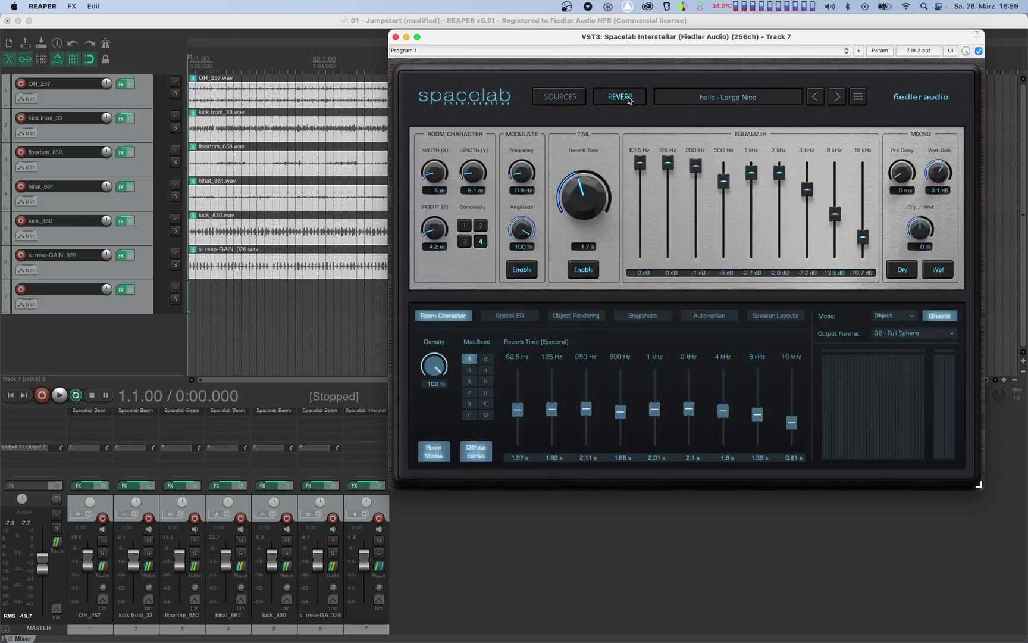
click(702, 318)
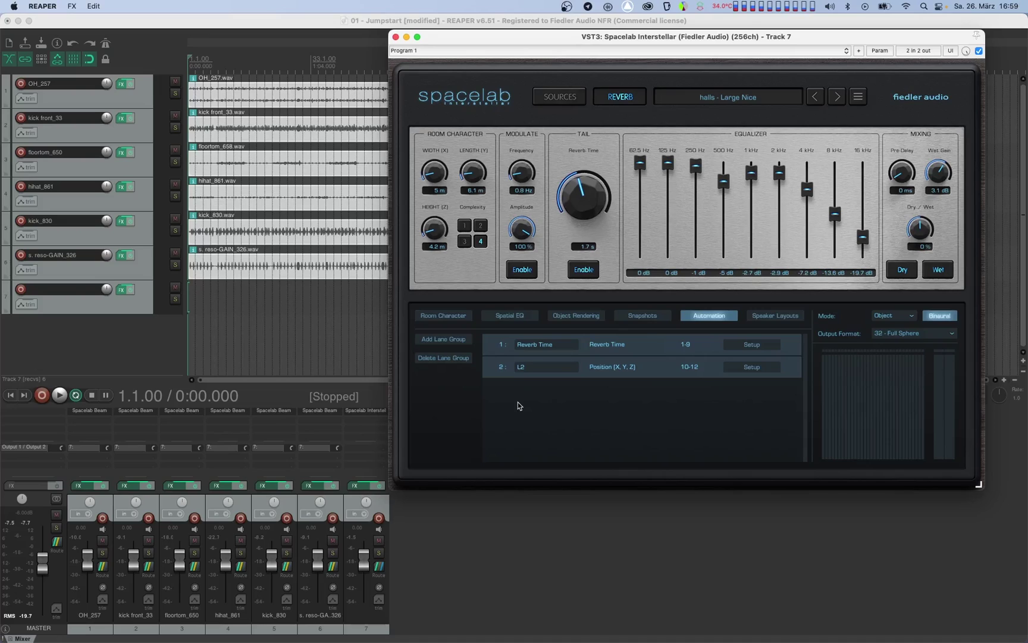
Step: Rename automation lane group 2 to 'kick' and set track 7's automation mode to Latch
drag(533, 366, 507, 365)
text(kick)
click(26, 305)
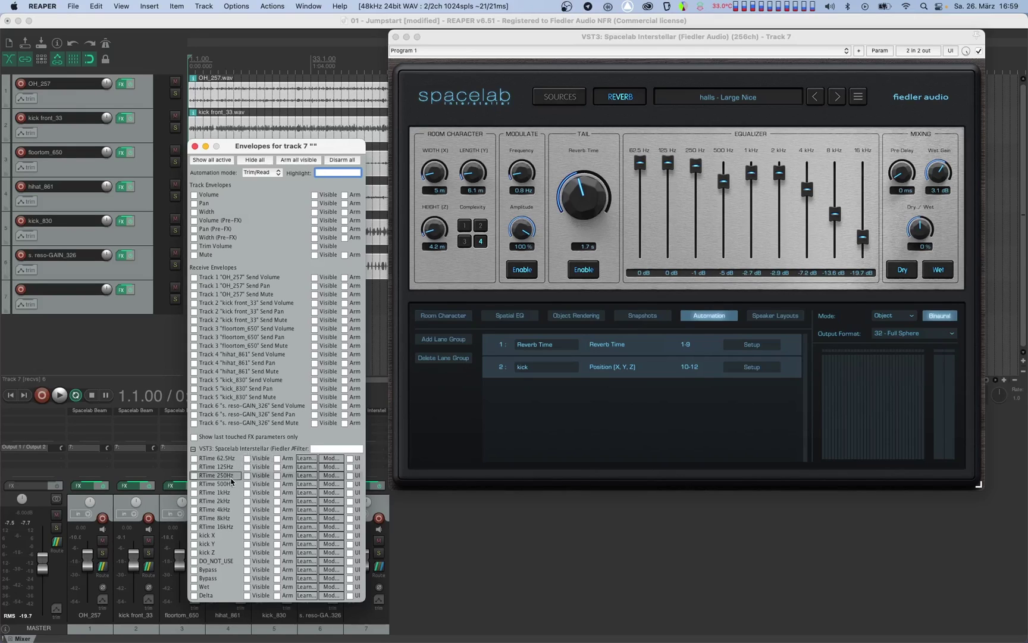
click(259, 173)
click(253, 204)
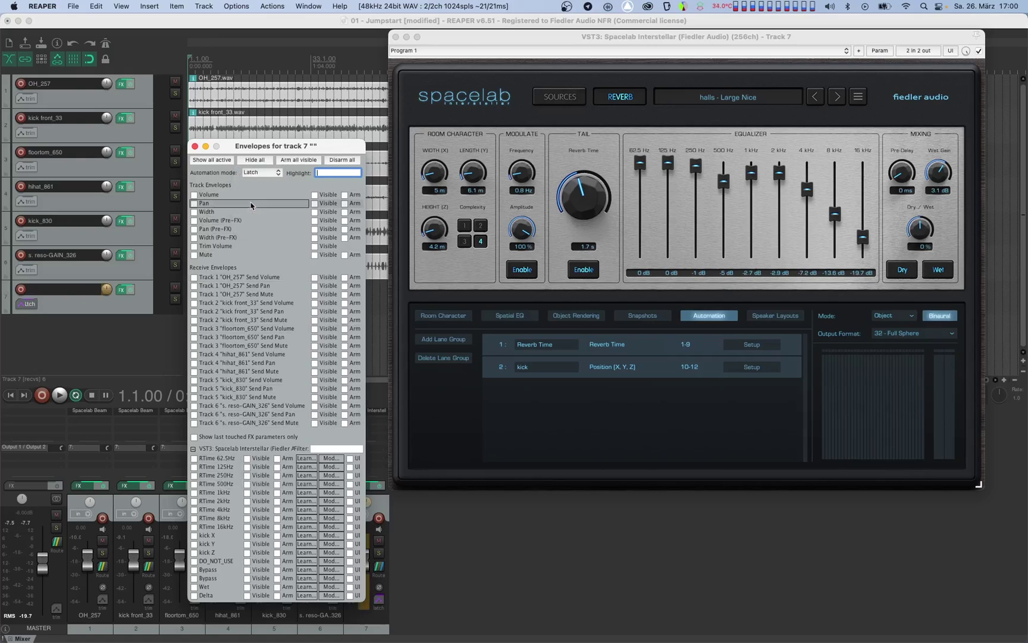
click(194, 145)
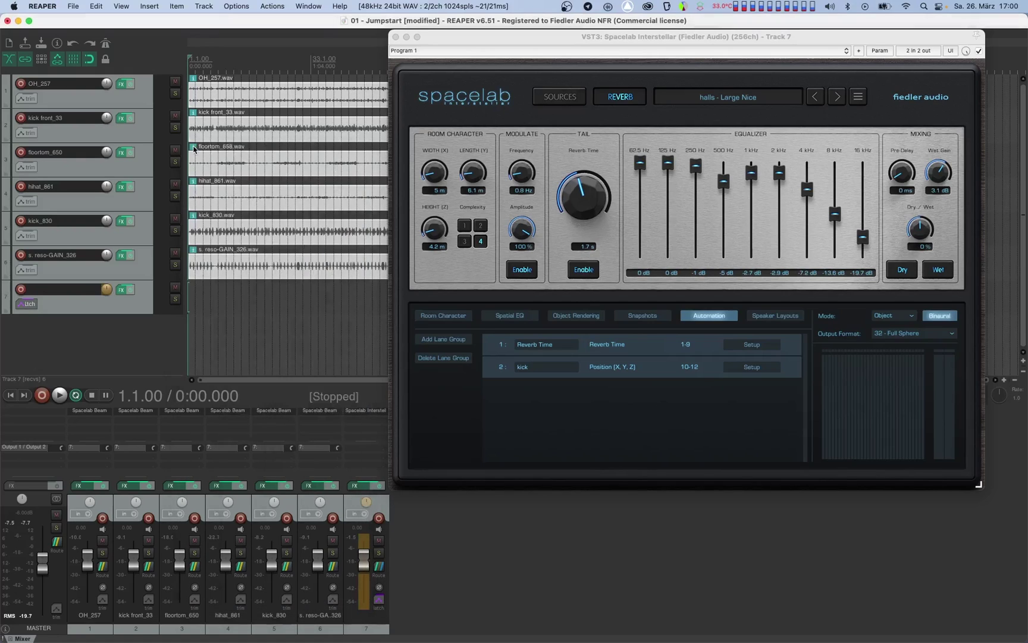
Step: Start playback and raise Interstellar's Reverb Time to begin writing its automation
click(424, 419)
key(space)
drag(583, 210, 560, 219)
Step: Stop recording, play back the written Reverb Time envelope to check it, then show the sources page
key(space)
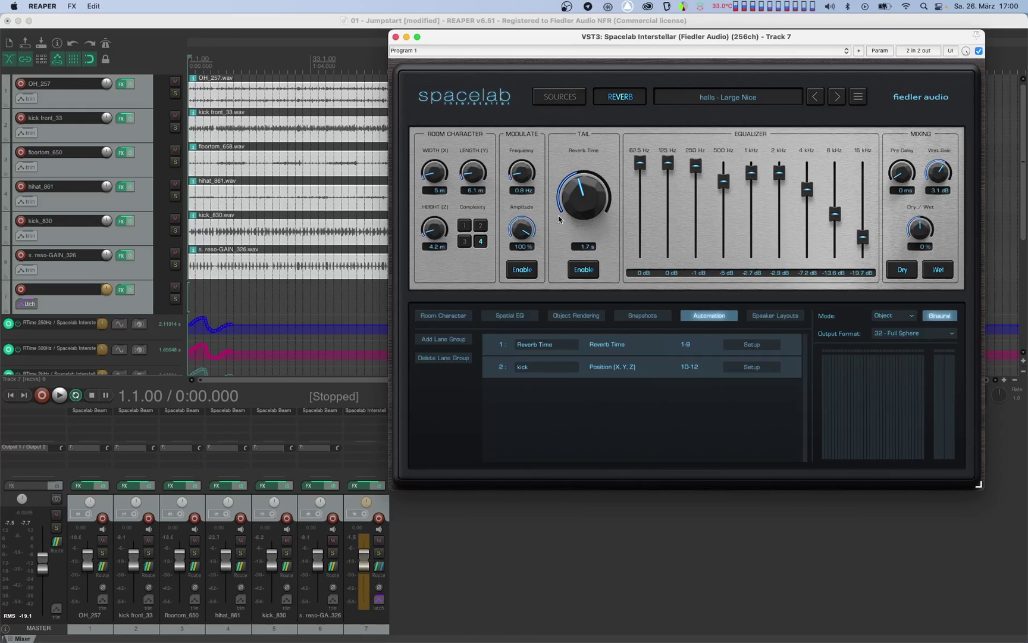
key(space)
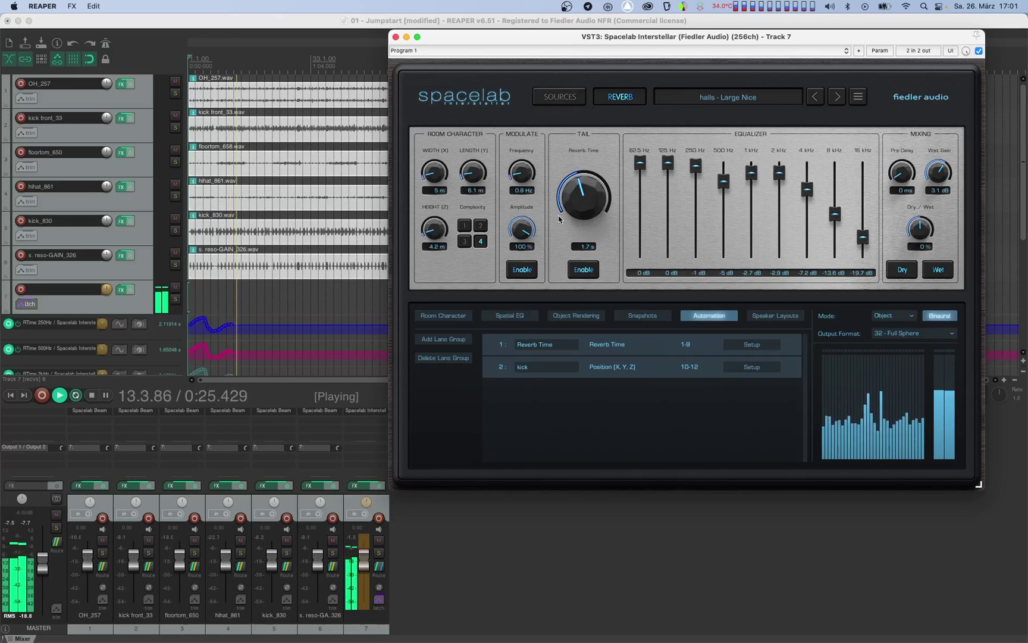
key(space)
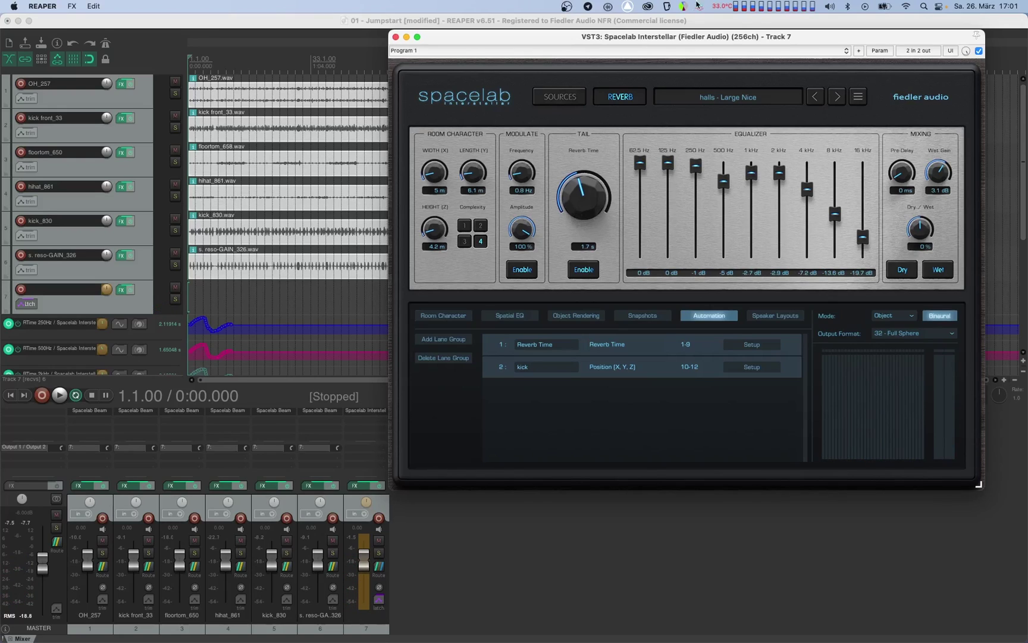
click(569, 95)
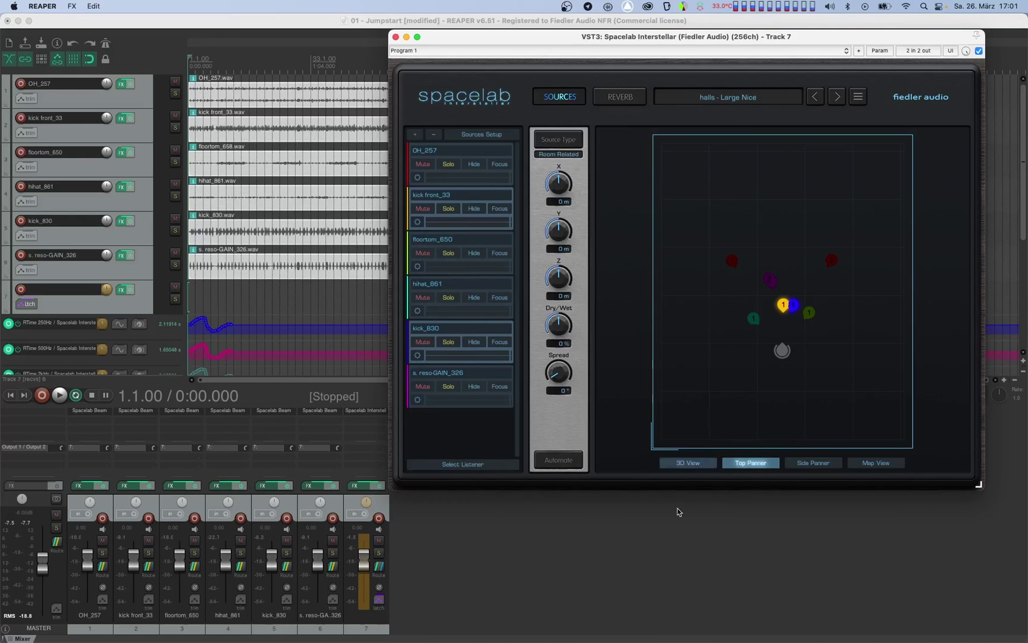
Step: Turn on source automation targeting kick - Position (X, Y, Z) and start playback
click(569, 462)
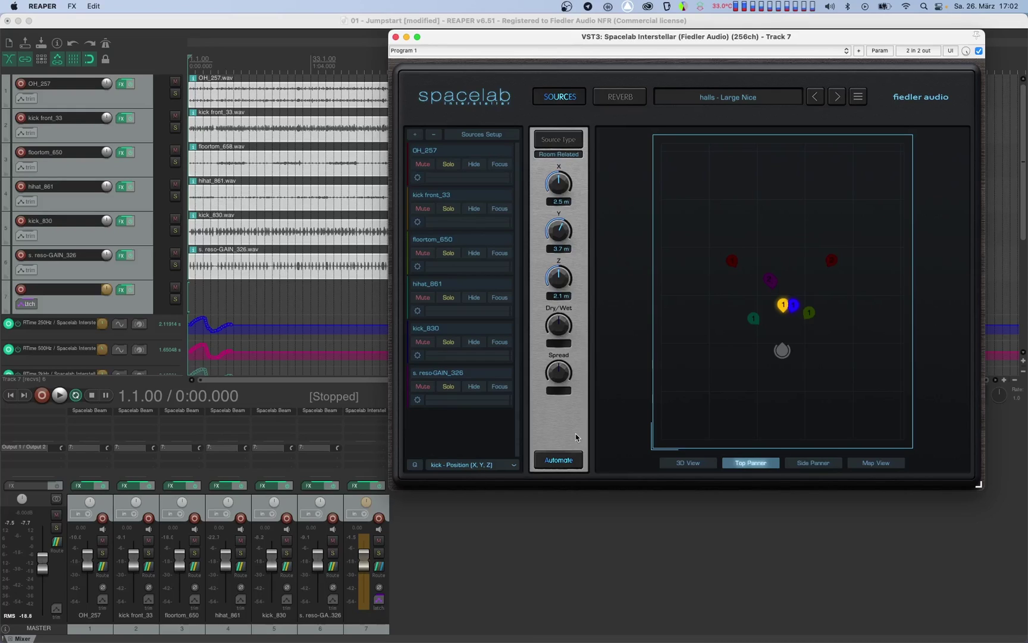
click(492, 467)
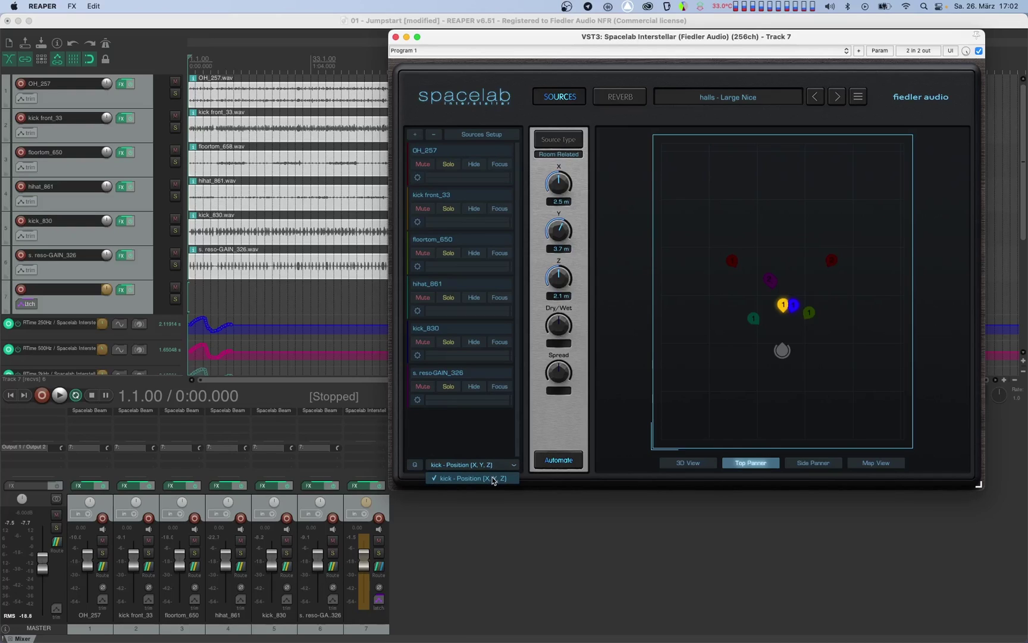
click(493, 479)
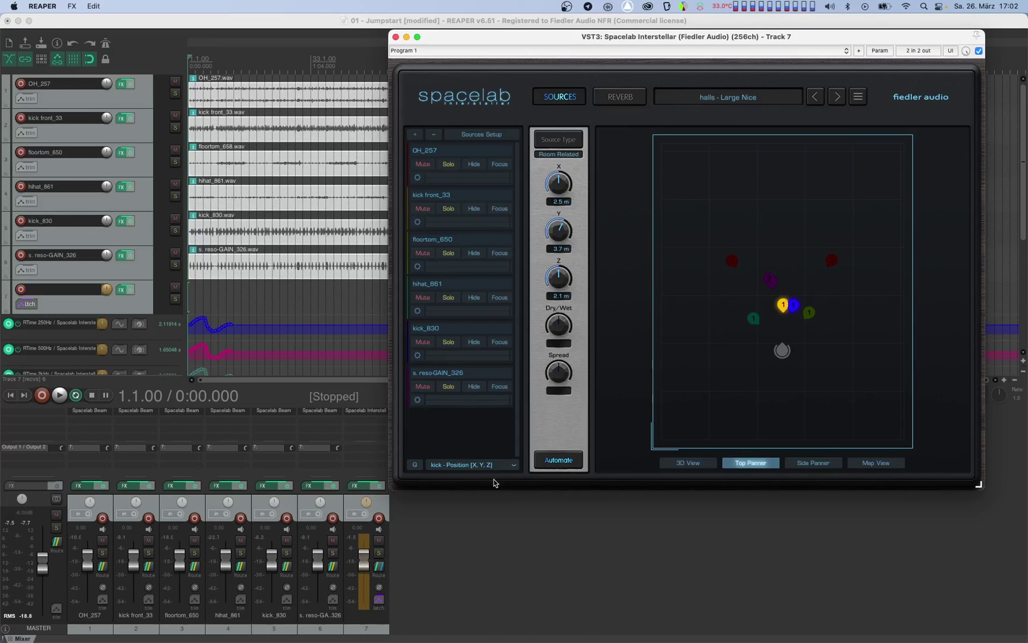
key(space)
Step: While playing, move the kick in the top view, lower it in the side view, ending at X 2.5, Y 3.7, Z 2.1 m
mouse_move(784, 306)
mouse_down()
mouse_move(828, 331)
mouse_move(830, 366)
mouse_move(829, 382)
mouse_move(783, 404)
mouse_move(758, 399)
mouse_move(741, 377)
mouse_move(731, 353)
mouse_move(741, 325)
mouse_move(769, 309)
mouse_move(804, 314)
mouse_move(832, 347)
mouse_move(823, 390)
mouse_move(768, 401)
mouse_move(753, 393)
mouse_move(730, 355)
mouse_move(750, 314)
mouse_move(779, 307)
mouse_up()
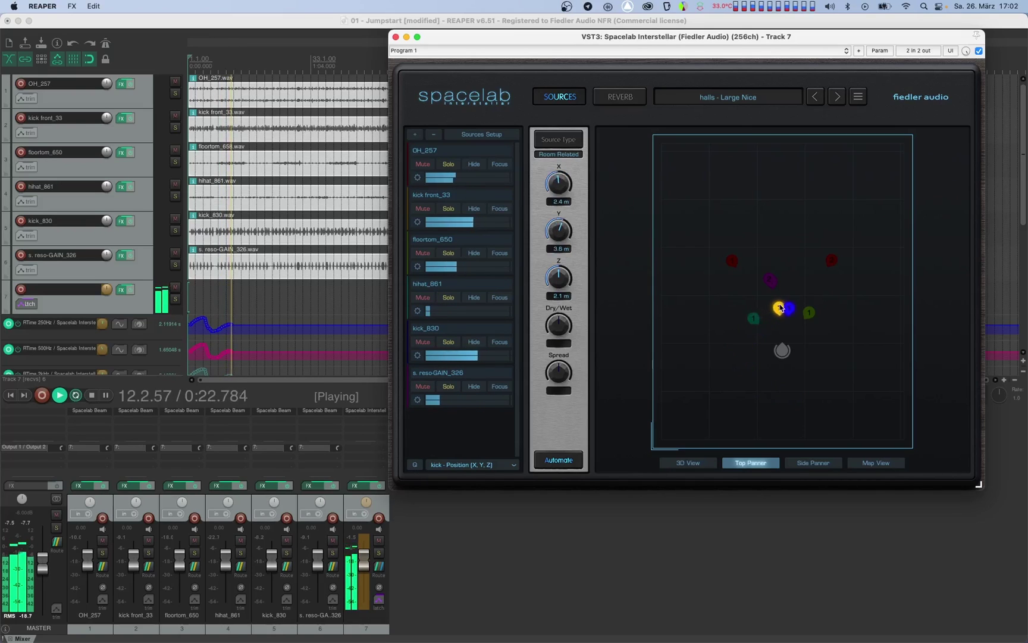
click(813, 462)
mouse_move(767, 291)
mouse_down()
mouse_move(759, 320)
mouse_move(728, 326)
mouse_move(690, 323)
mouse_move(675, 296)
mouse_move(679, 268)
mouse_move(714, 248)
mouse_move(715, 337)
mouse_move(752, 327)
mouse_move(782, 299)
mouse_up()
key(space)
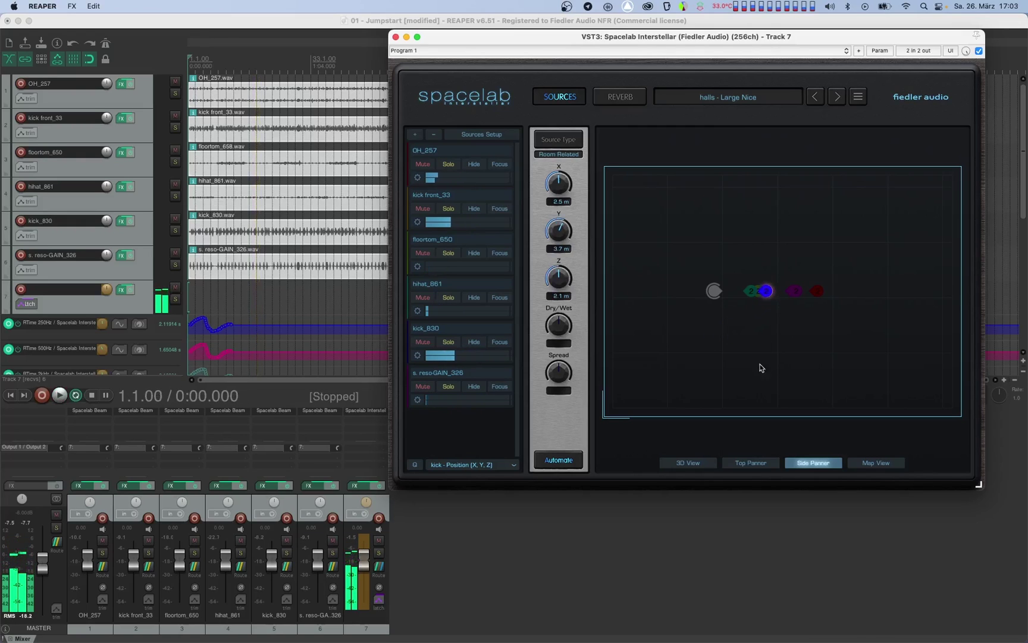
Step: Replay the recorded kick movement, toggling between top and side views, then stop at the start
click(751, 464)
key(space)
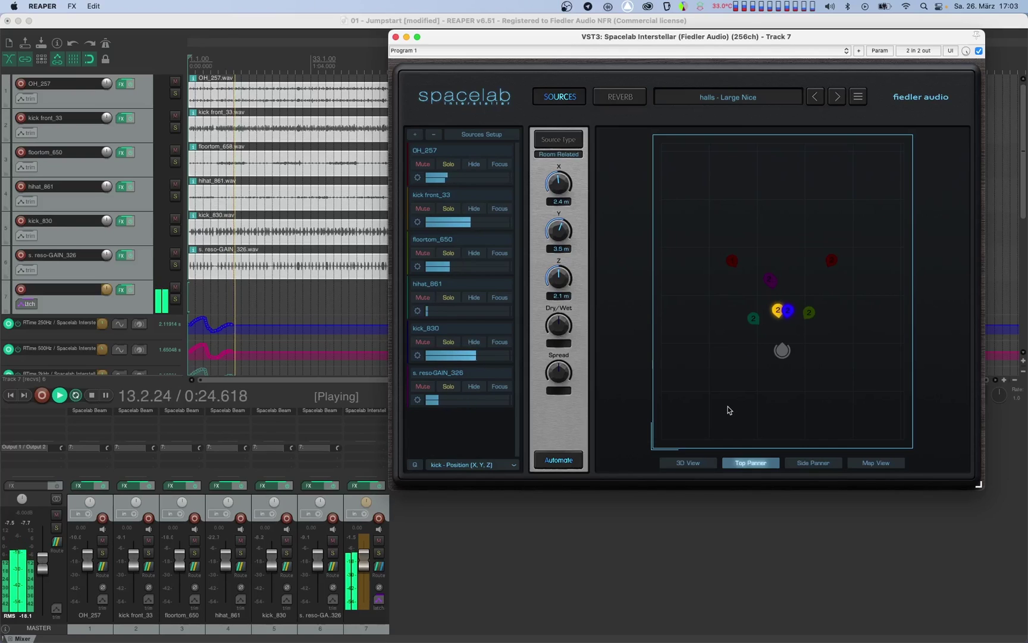
click(792, 463)
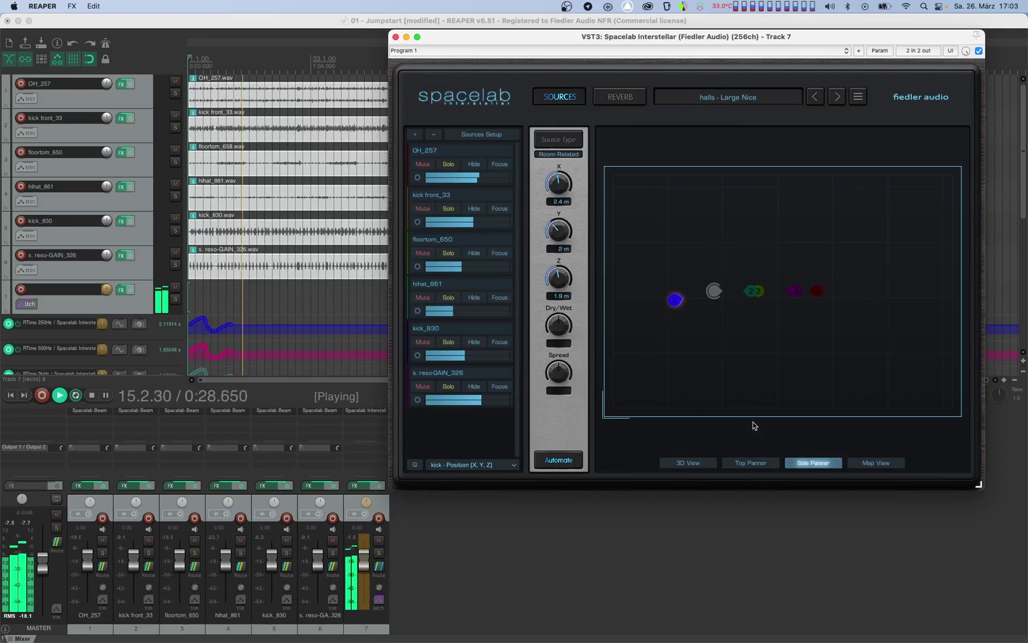
click(759, 465)
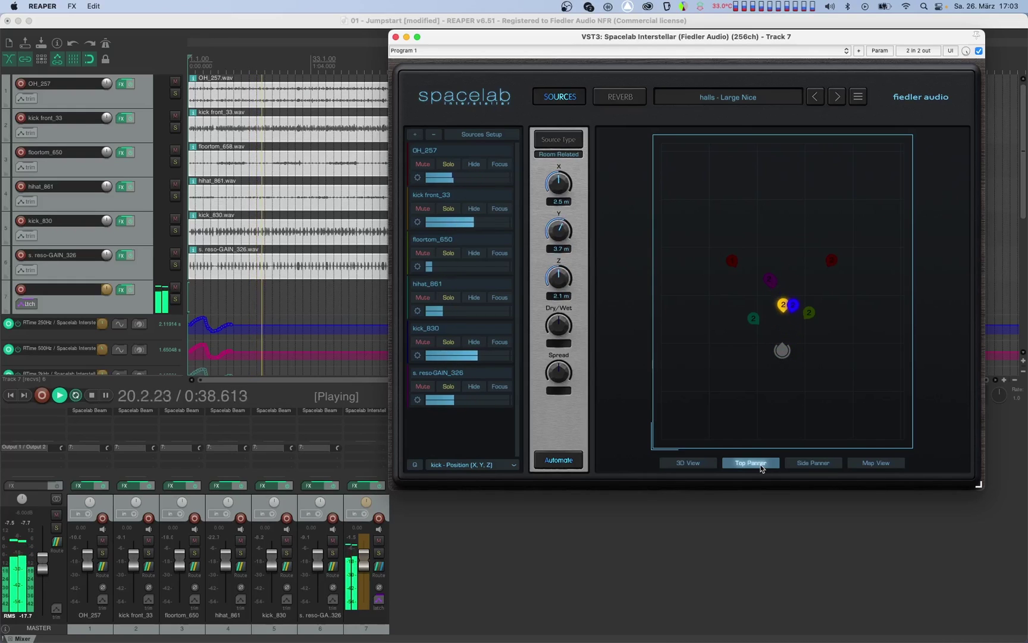
key(space)
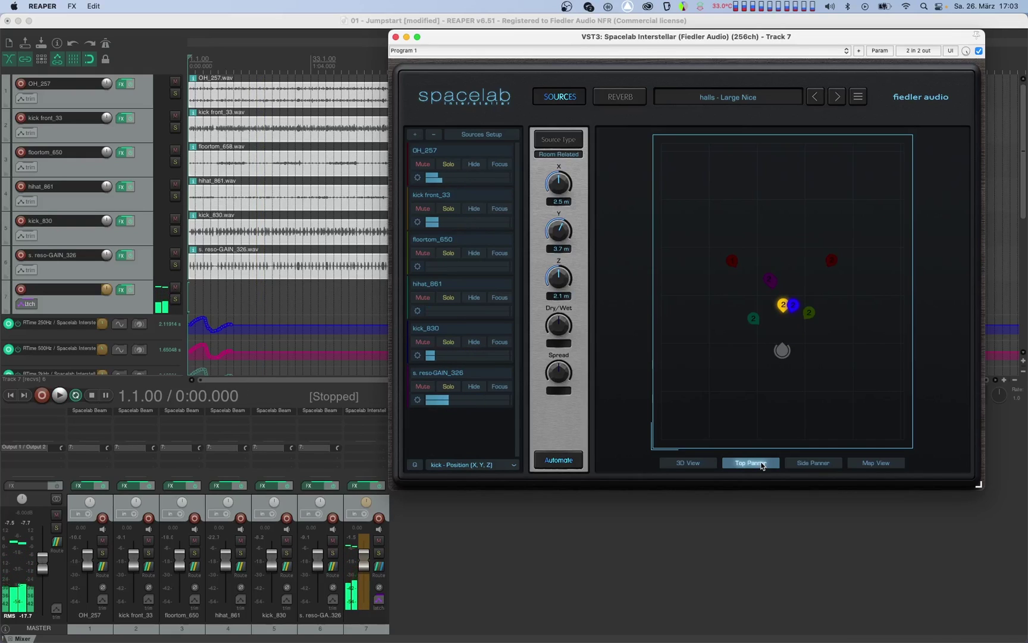